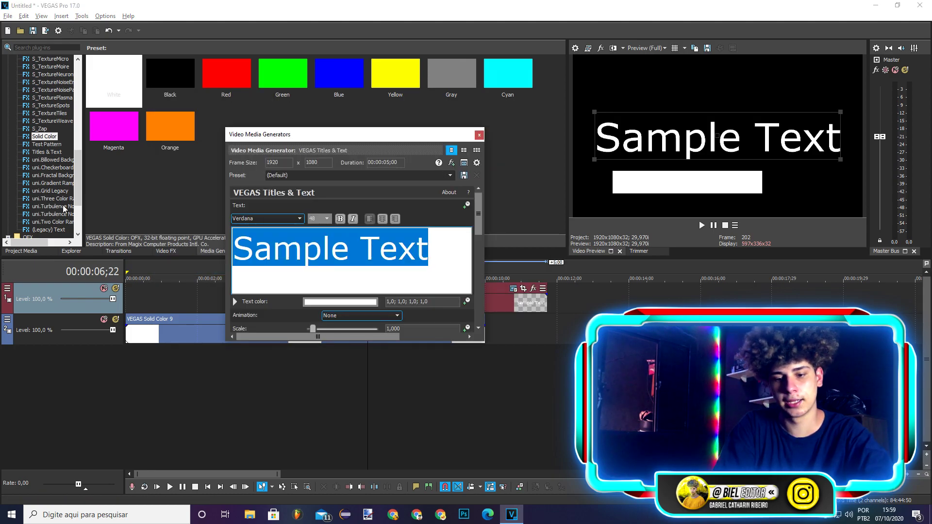
Replace the sample title text with "TESTE VÍDEO" and set its font to MOON GET!
type("TESTE V")
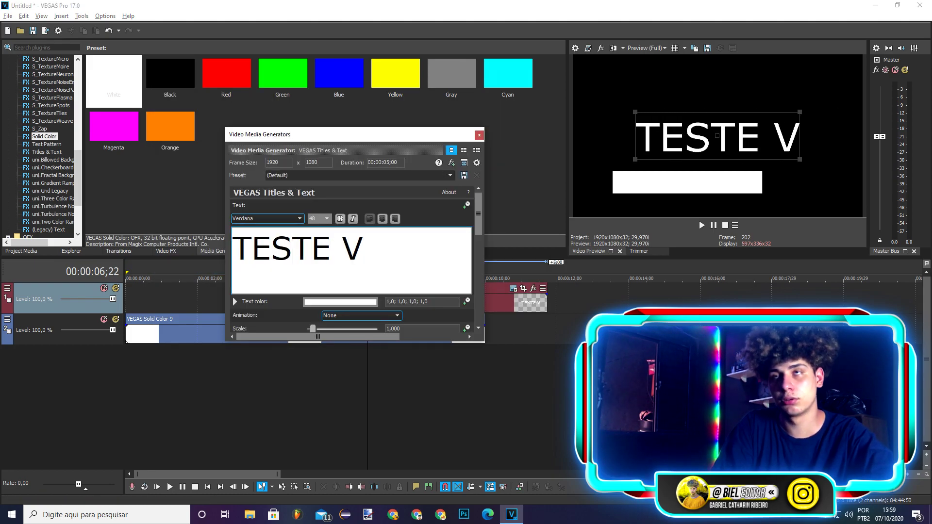
type("ÍDEO")
left_click(272, 218)
scroll(270, 263, "up", 15)
scroll(270, 262, "down", 20)
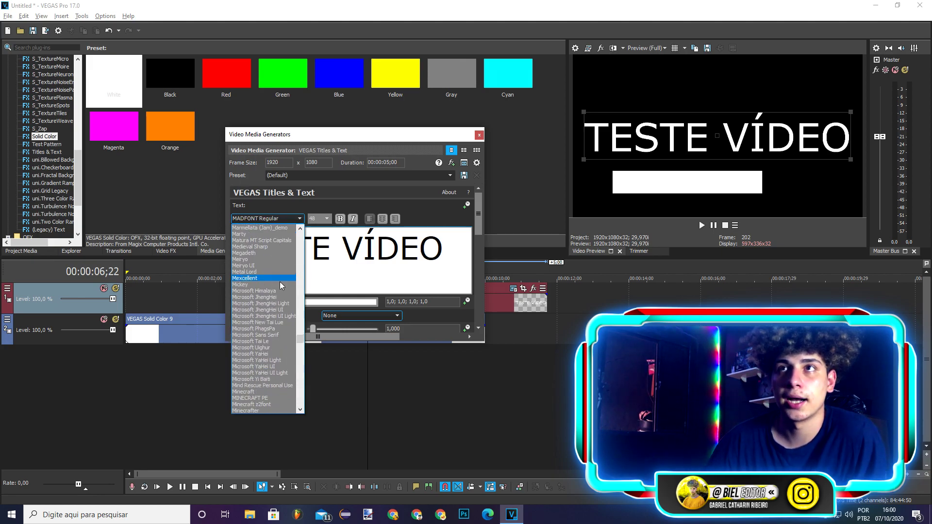
scroll(257, 335, "up", 15)
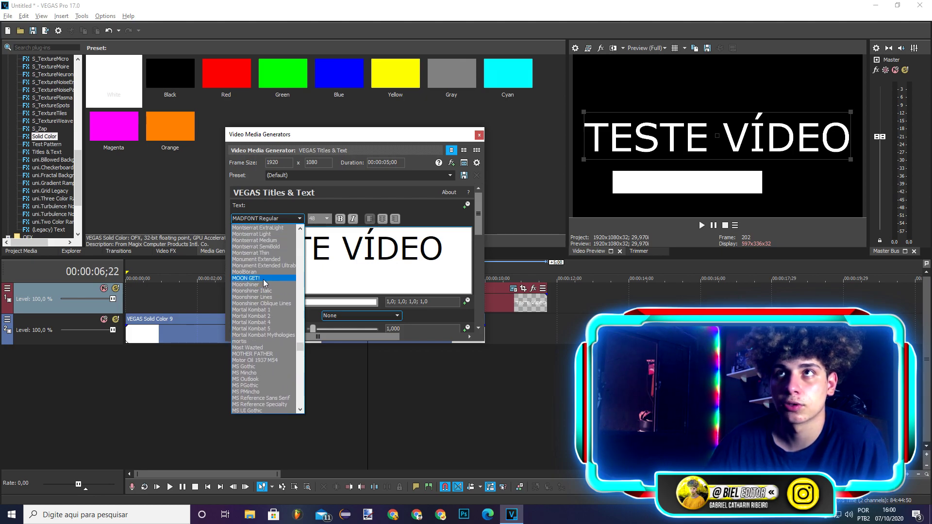
left_click(356, 269)
key("ctrl+a")
left_click(268, 220)
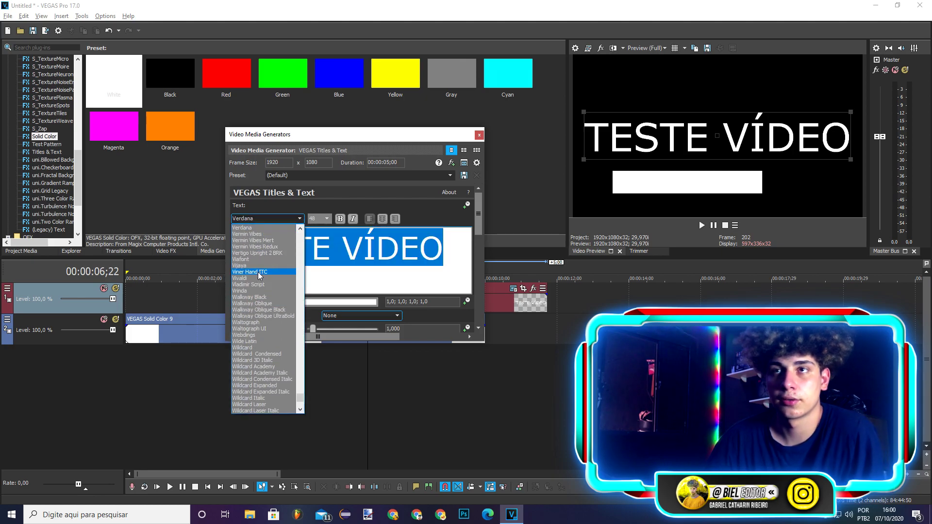
left_click(263, 271)
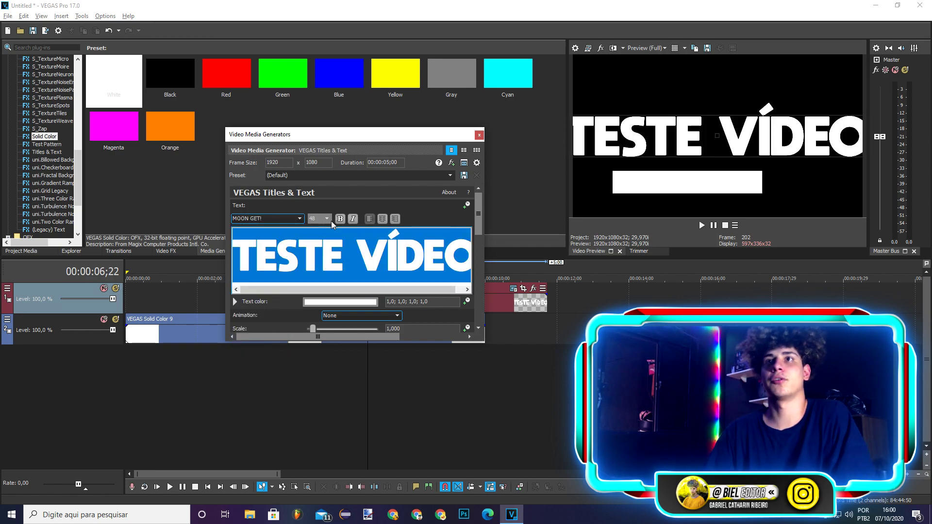
Set the title's font size to 20 and move the text onto the white bar.
scroll(320, 219, "up", 6)
left_click_drag(730, 136, 707, 181)
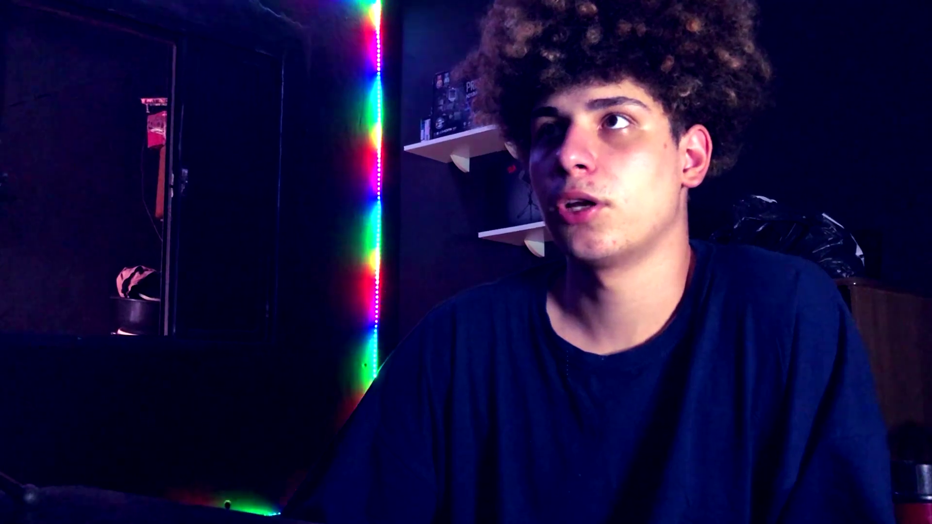
scroll(723, 184, "down", 2)
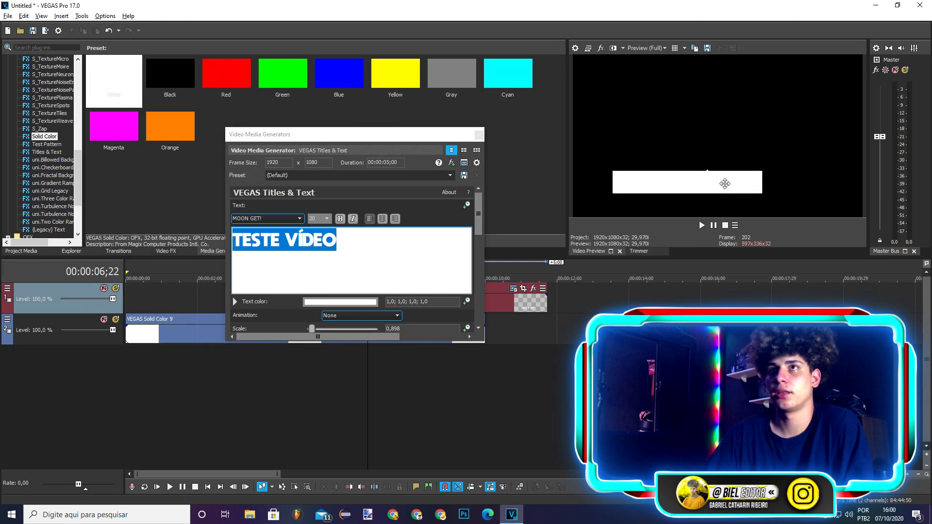
Set the title's text color to black and shift the text toward the white bar's left end.
left_click(340, 301)
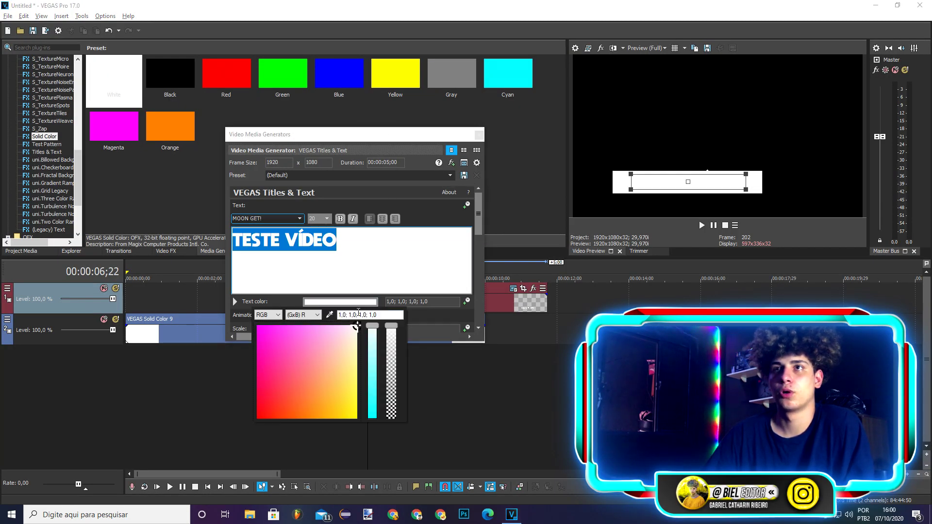
left_click(318, 358)
scroll(313, 315, "down", 2)
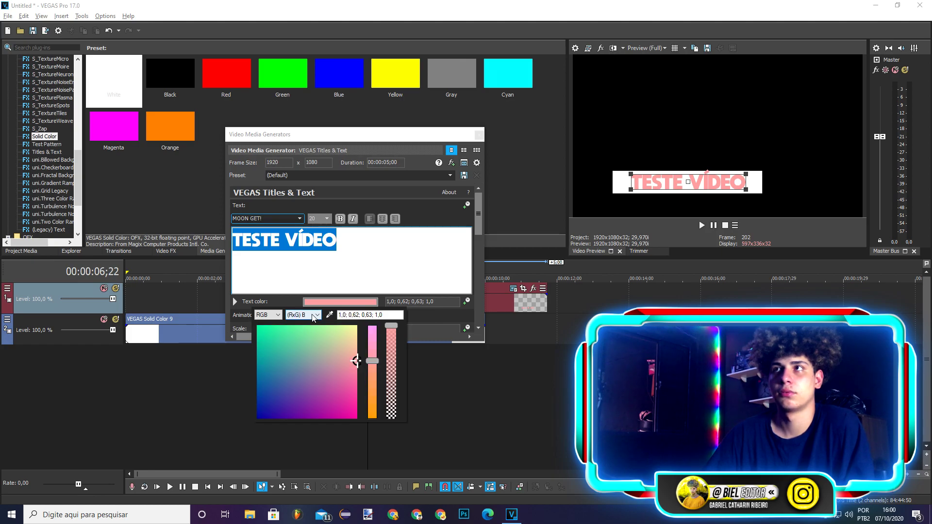
left_click(595, 218)
left_click_drag(673, 182, 659, 184)
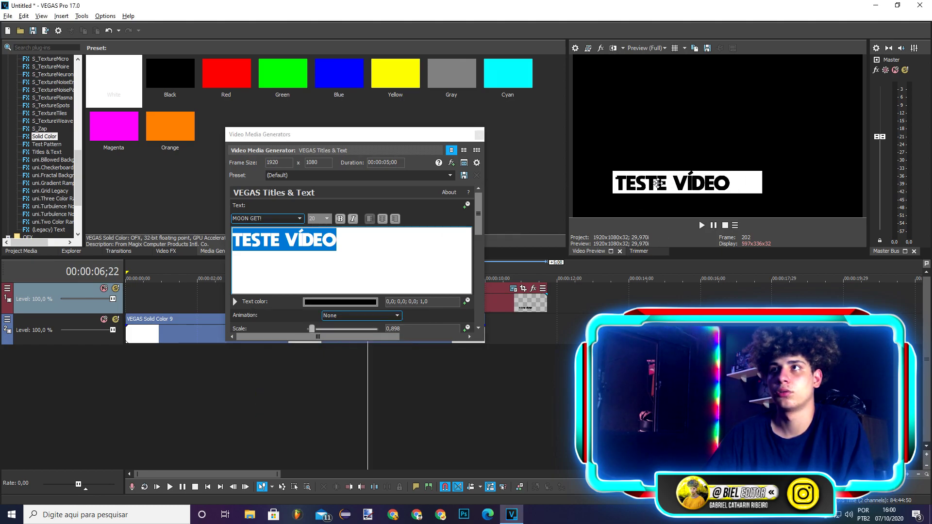
Move the title event to the start of the timeline and reposition its Pan/Crop frame to center X 905,4 and Y 549,1.
left_click(479, 134)
left_click_drag(384, 297, 143, 297)
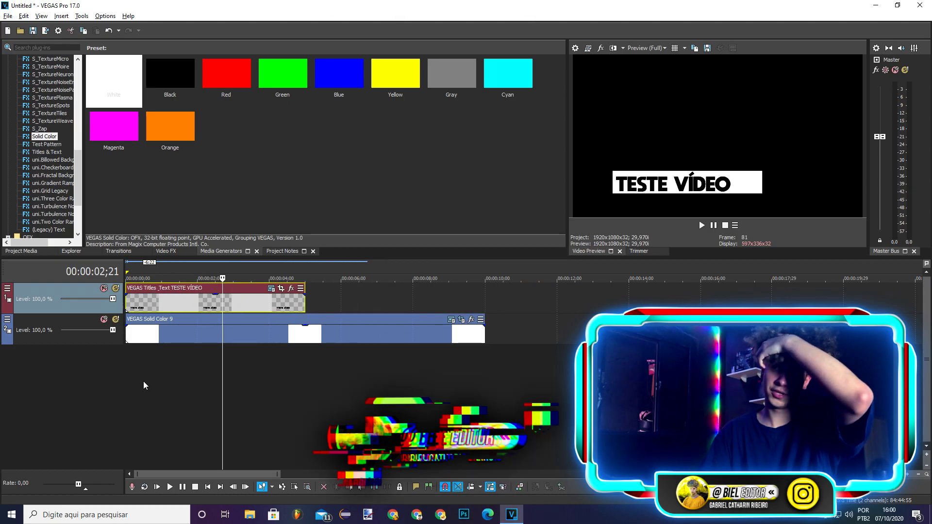
left_click(281, 288)
right_click(286, 136)
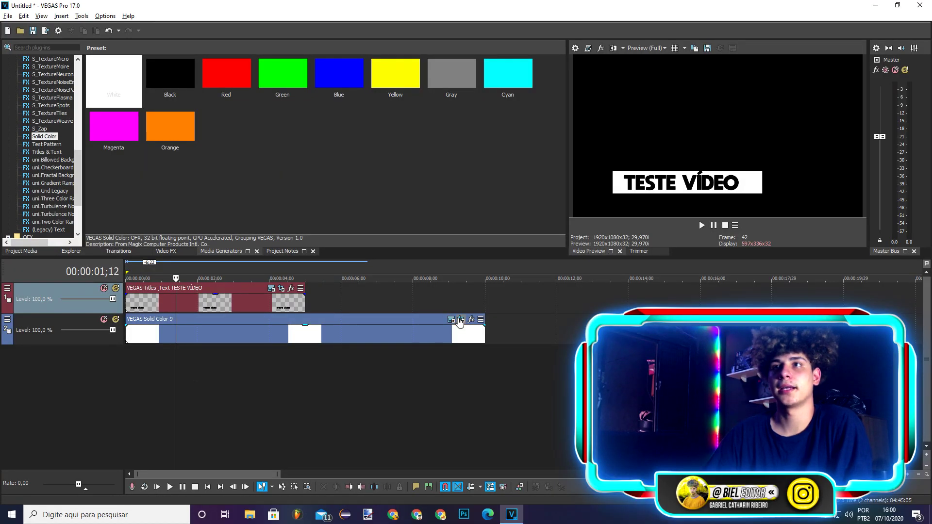
At the white bar's first mask keyframe, shrink the mask to a thin sliver at its left edge.
left_click(460, 320)
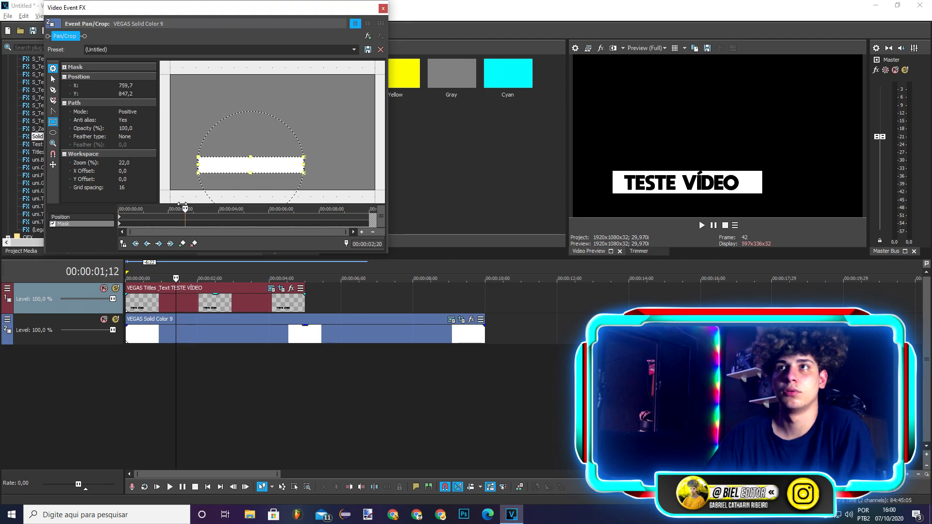
left_click(136, 244)
left_click_drag(303, 164, 216, 171)
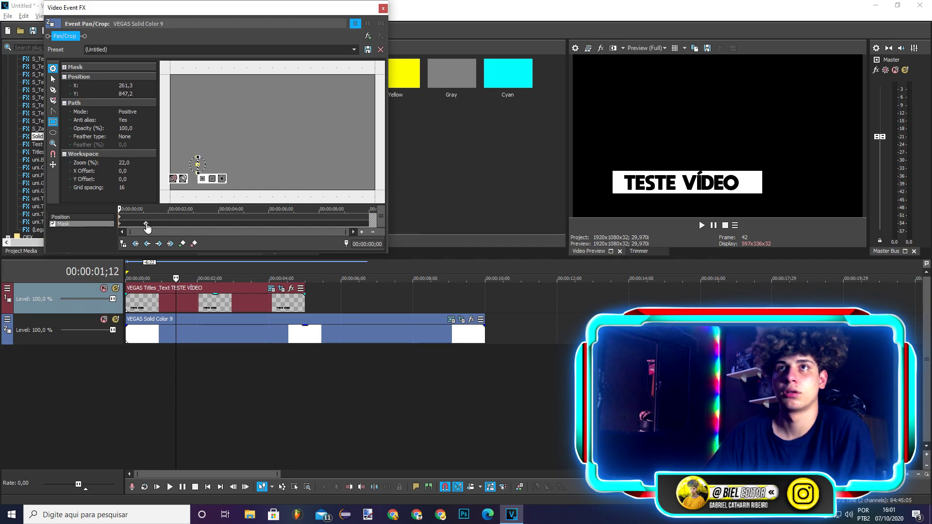
Sync the Pan/Crop cursor of the white bar with the timeline and check its mask keyframes.
mouse_move(128, 216)
left_mouse_down()
mouse_move(136, 217)
mouse_move(124, 219)
left_mouse_up()
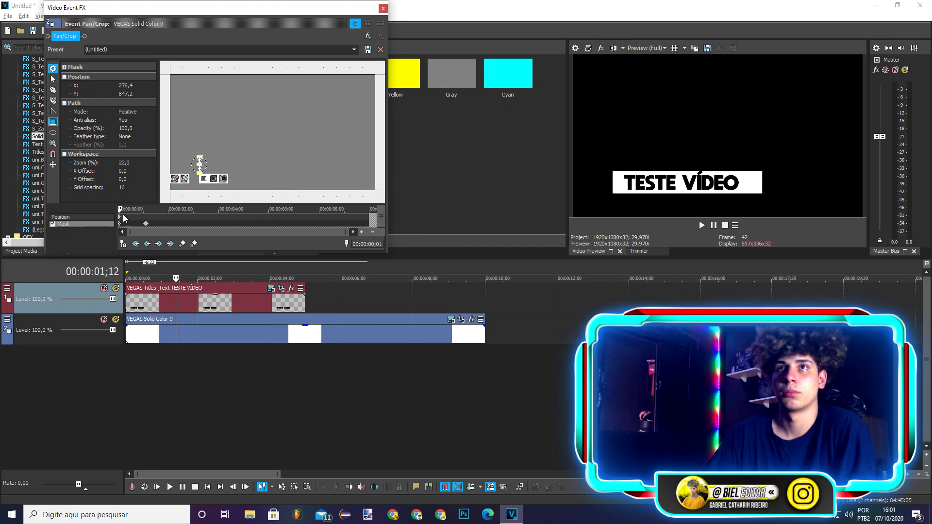
left_click(124, 244)
mouse_move(130, 208)
left_mouse_down()
mouse_move(119, 209)
mouse_move(145, 209)
left_mouse_up()
left_click(119, 209)
right_click(144, 224)
left_click(212, 235)
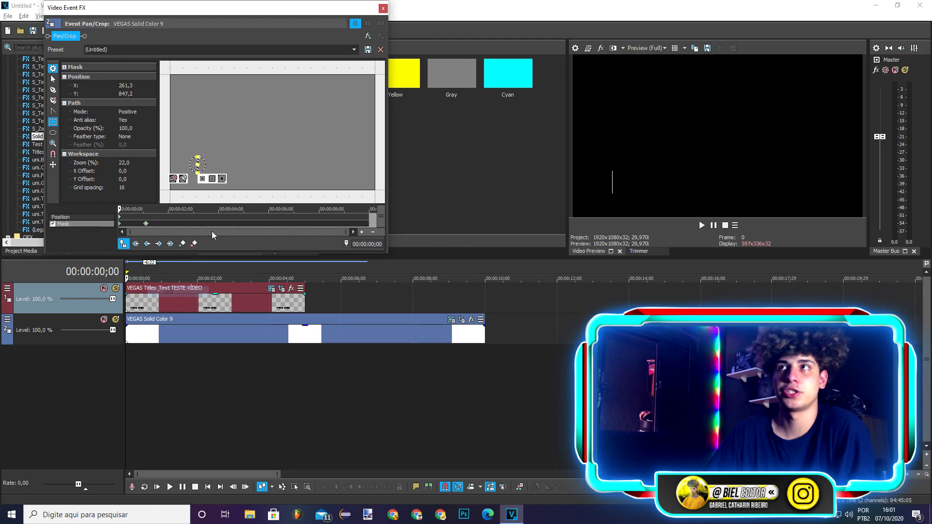
Close the bar's Pan/Crop settings and play the timeline from the start to preview the bar's reveal.
left_click(383, 8)
left_click(127, 373)
key("space")
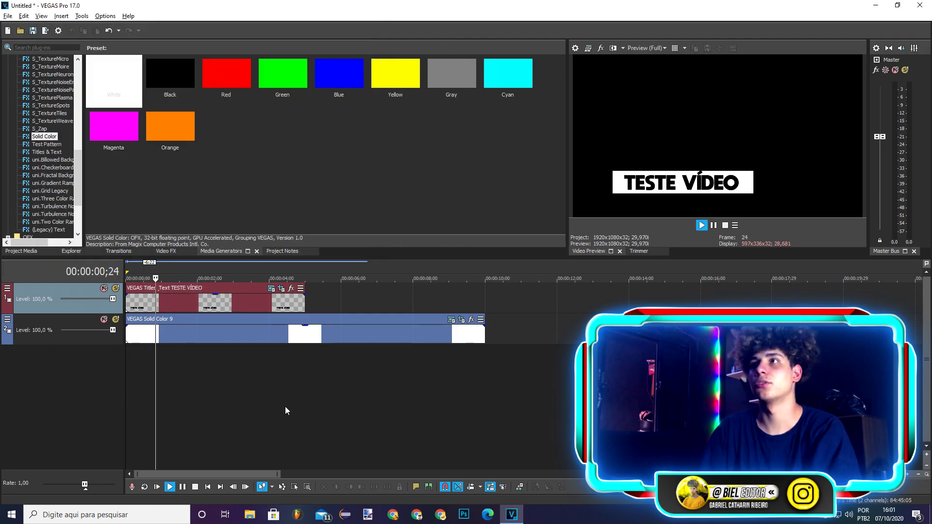
key("space")
left_click(200, 298)
left_click_drag(133, 383, 158, 372)
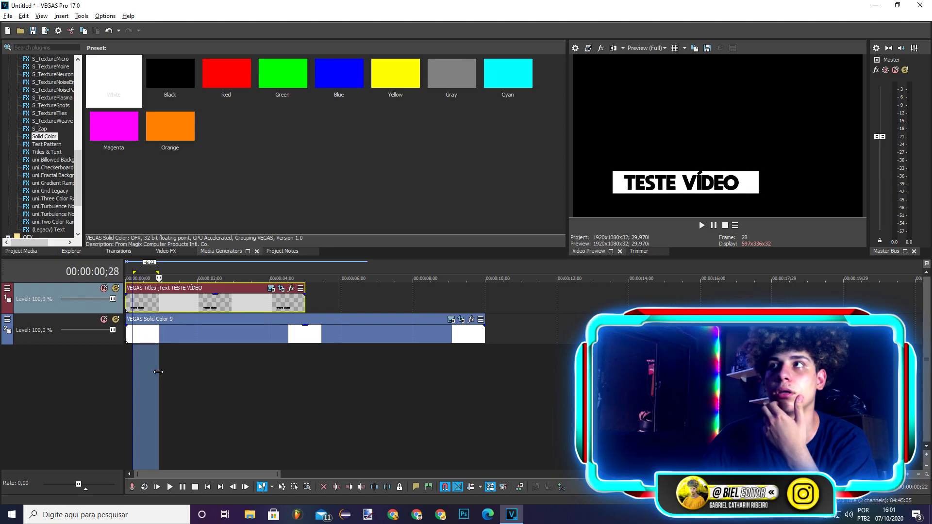
left_click(282, 289)
left_click(479, 135)
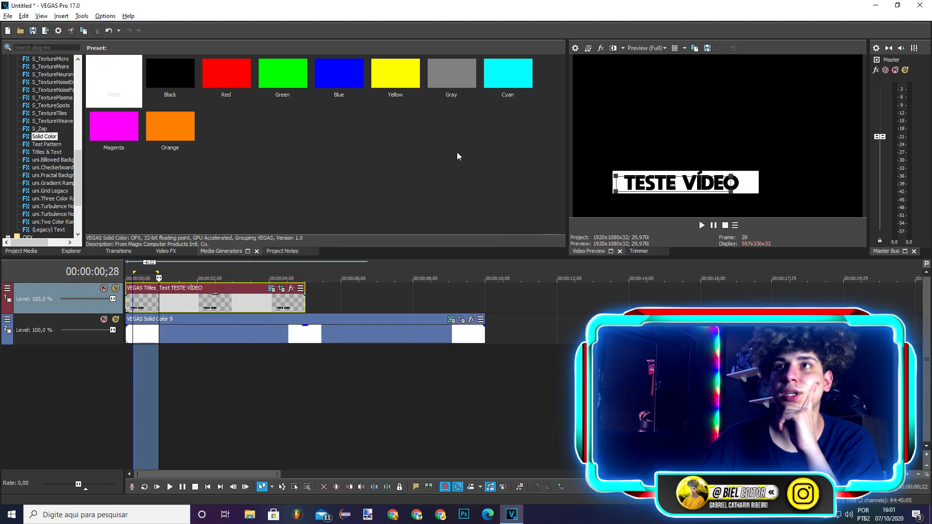
Enable the mask in the title event's Pan/Crop and add a mask keyframe at 00:00:00;20.
left_click(281, 289)
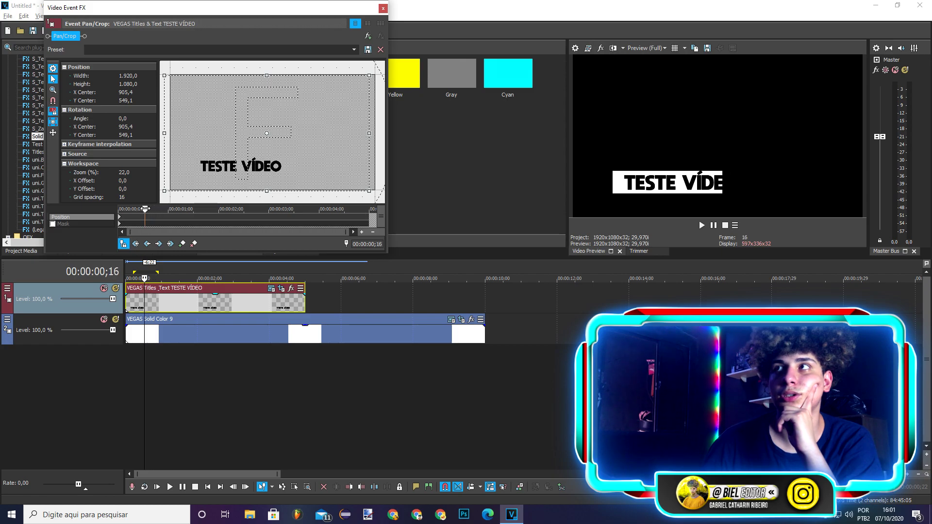
left_click(137, 244)
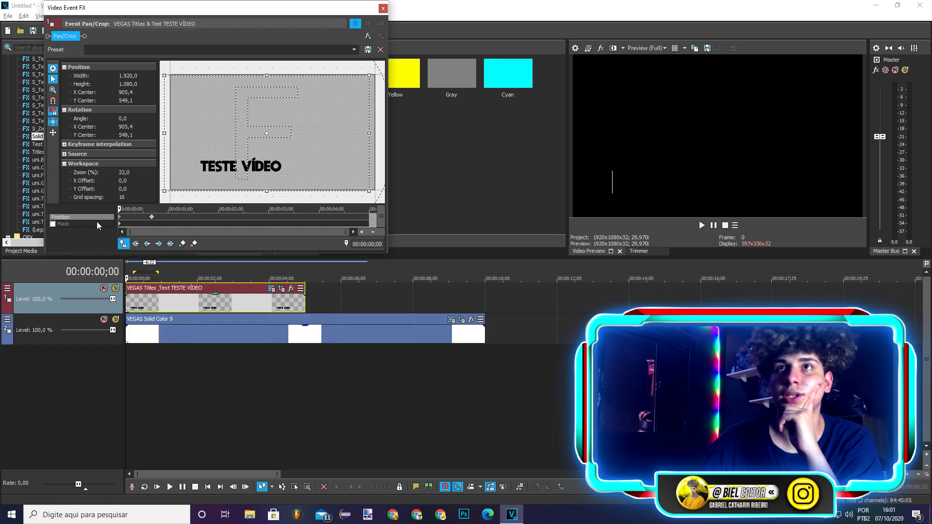
left_click(152, 216)
left_click(52, 224)
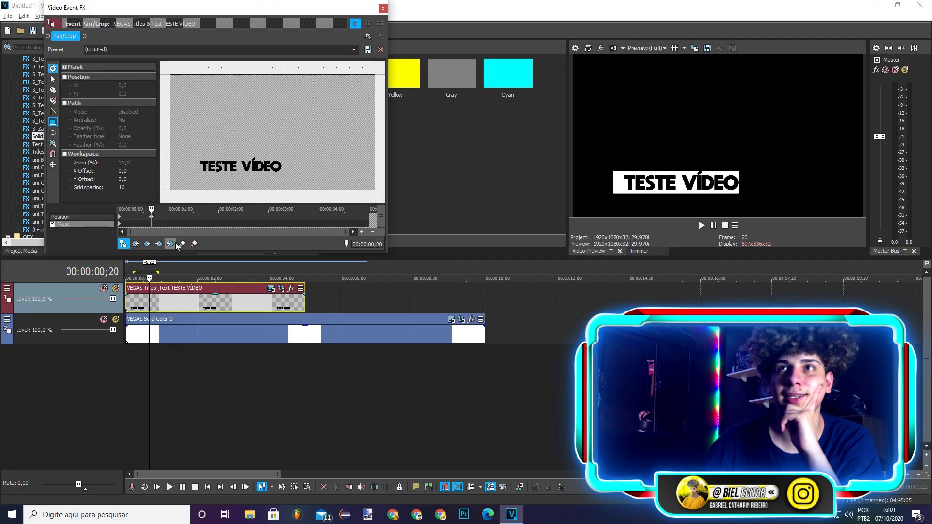
left_click(137, 243)
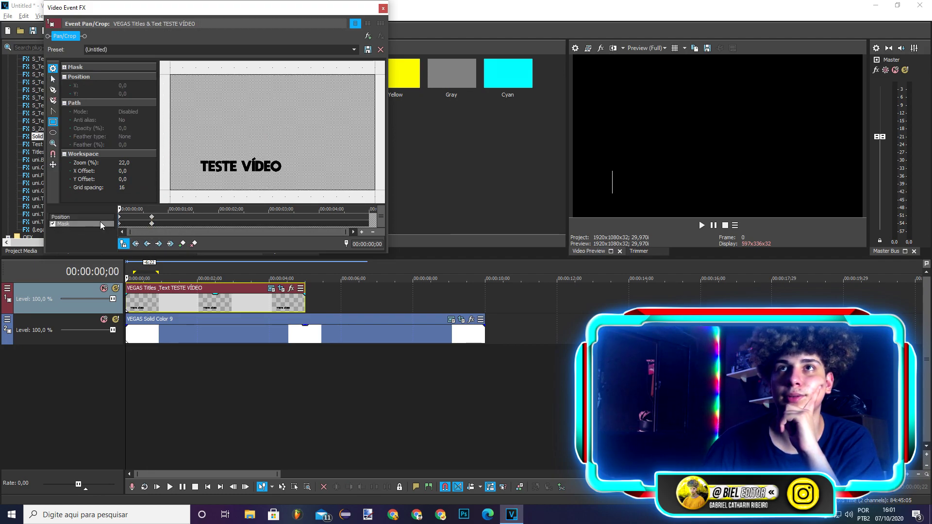
At the first frame, draw a rectangular mask around the title text and collapse its right edge toward the left.
left_click_drag(192, 154, 284, 173)
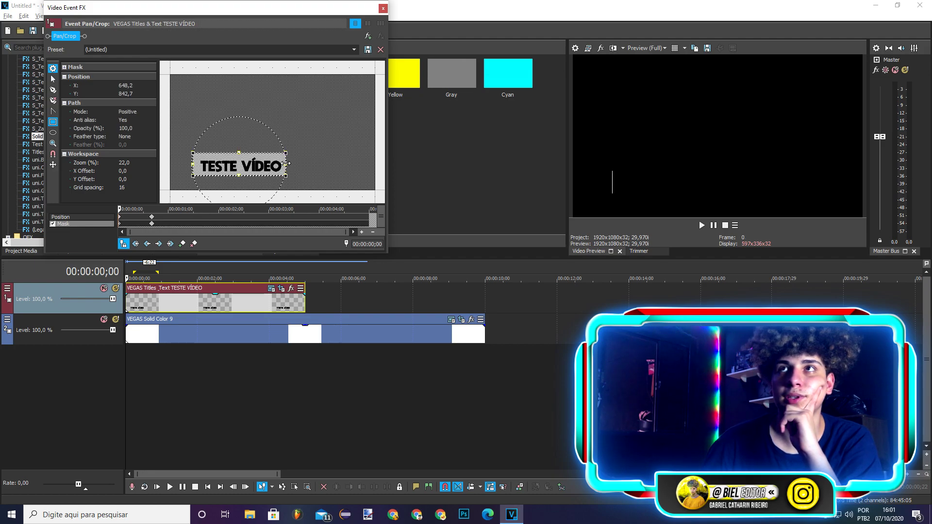
left_click_drag(287, 163, 227, 167)
left_click(383, 8)
Add a cyan Solid Color background on a new track below the bar and play the reveal against it.
left_click_drag(508, 73, 128, 360)
key("space")
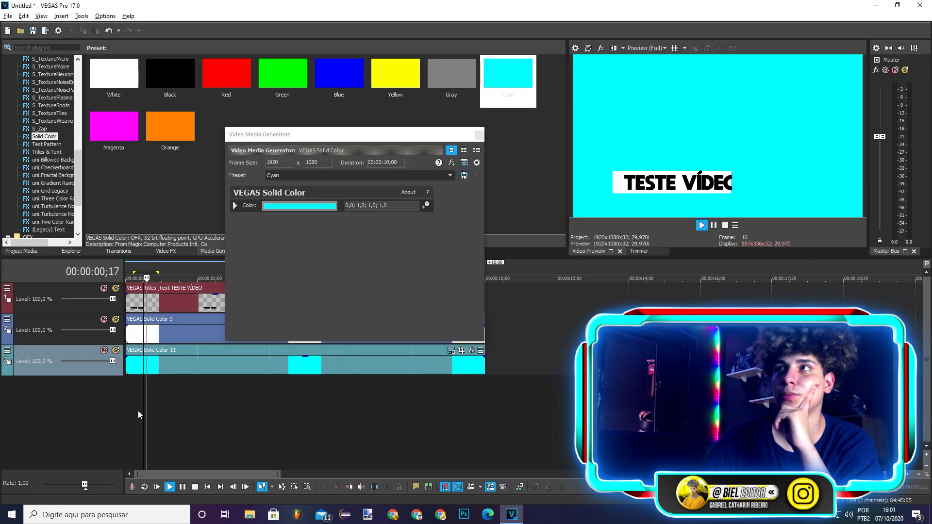
left_click(129, 412)
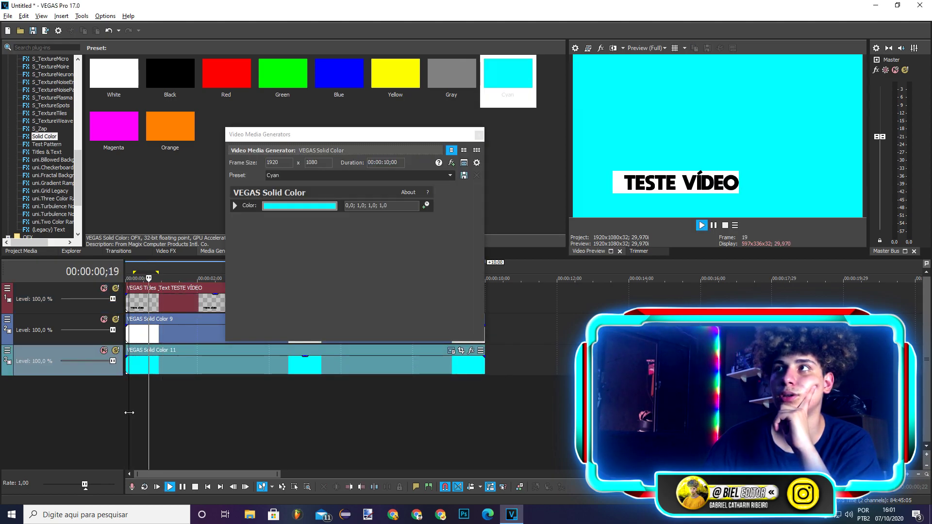
left_click_drag(151, 416, 125, 421)
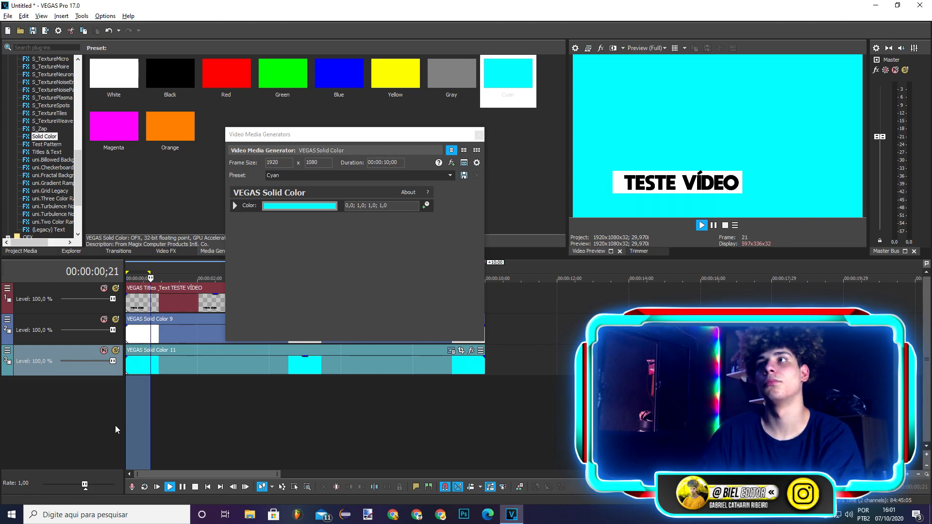
Close the generator settings and delete the cyan background event from the timeline.
left_click(479, 134)
left_click_drag(171, 410, 216, 388)
left_click(279, 348)
key("Delete")
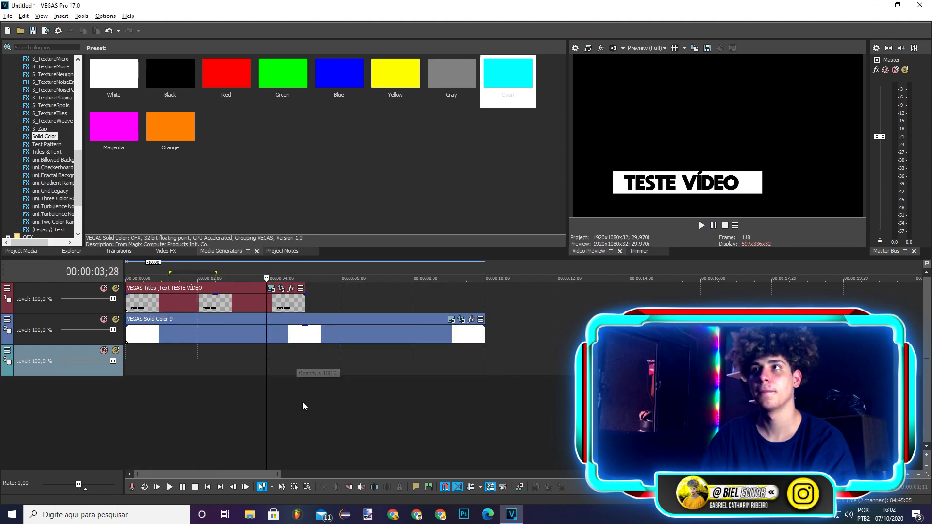
double_click(300, 360)
left_click(213, 384)
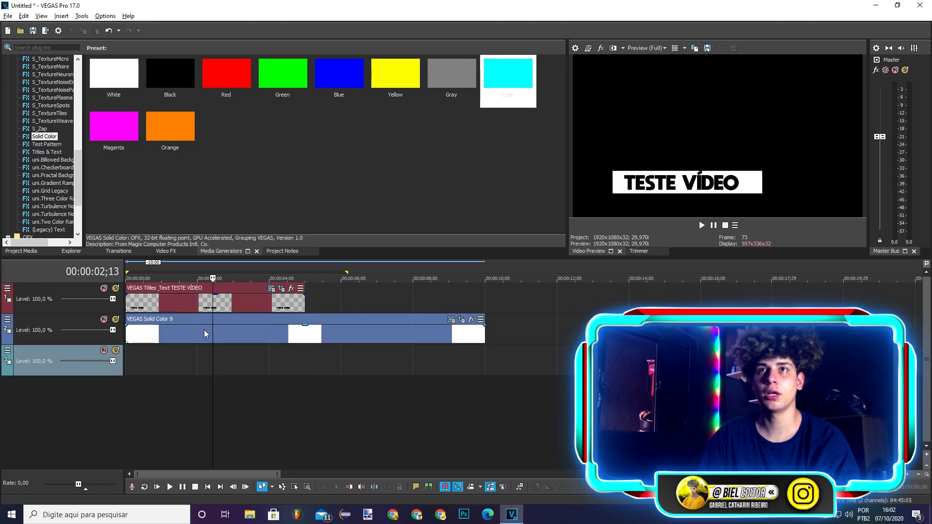
Insert a new empty video track above the title track.
left_click(193, 336)
right_click(141, 431)
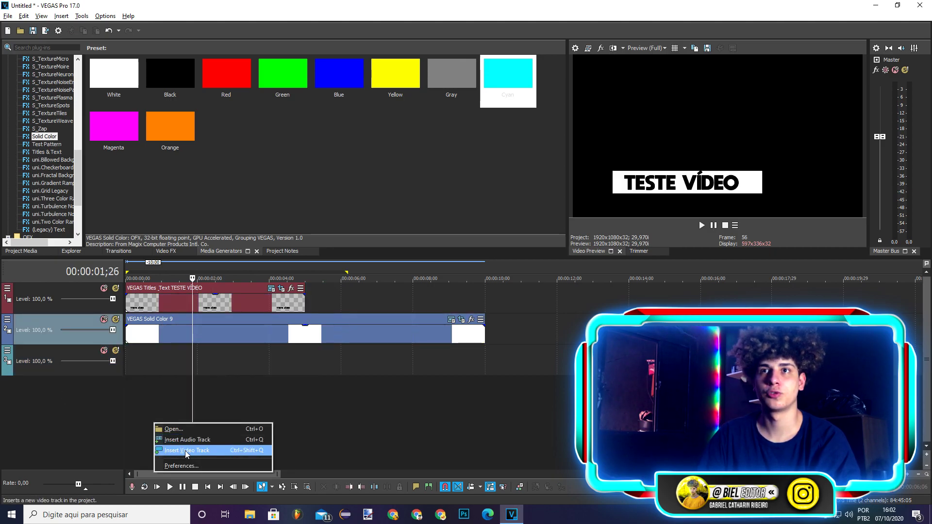
left_click(184, 439)
Make the title and white bar tracks compositing children of the new empty track.
left_click(46, 335)
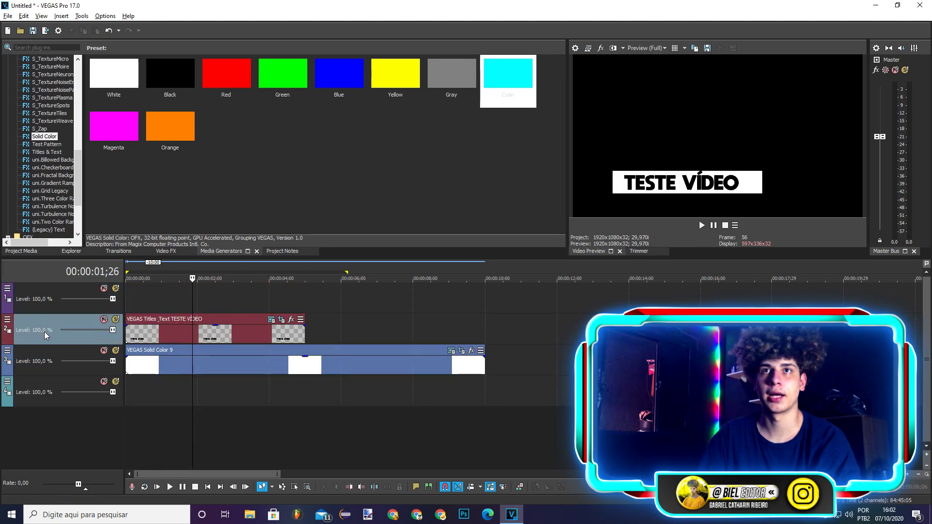
right_click(48, 357)
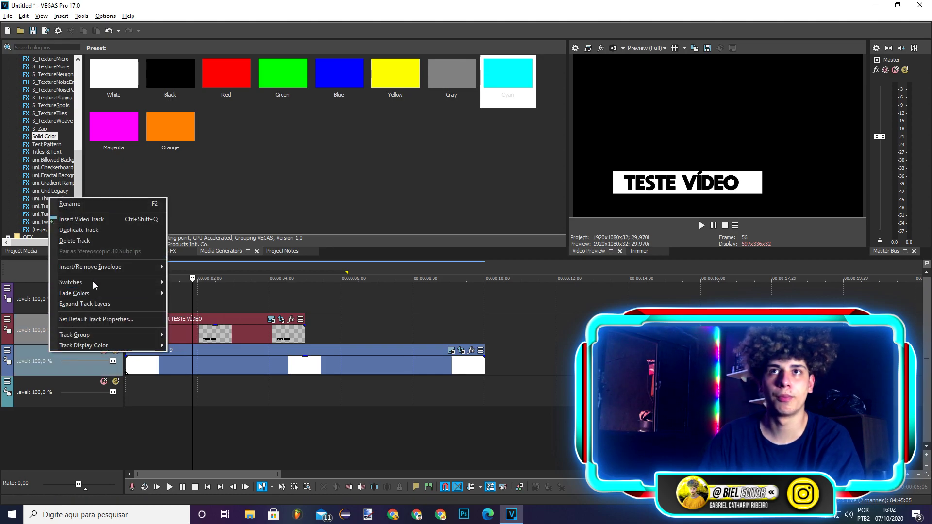
left_click(7, 320)
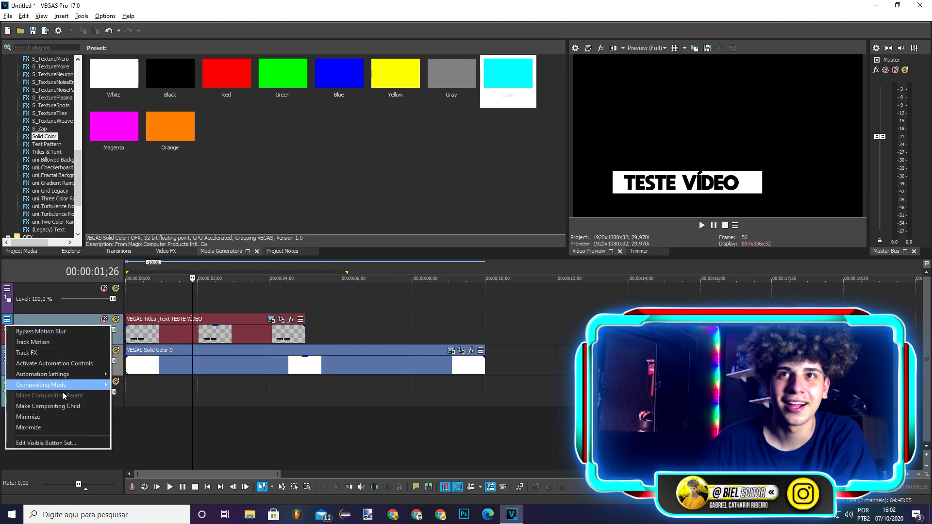
left_click(48, 406)
Move the title and bar together toward the frame's lower-left corner, to about X -213, Y -129, using the parent track's motion.
left_click(20, 288)
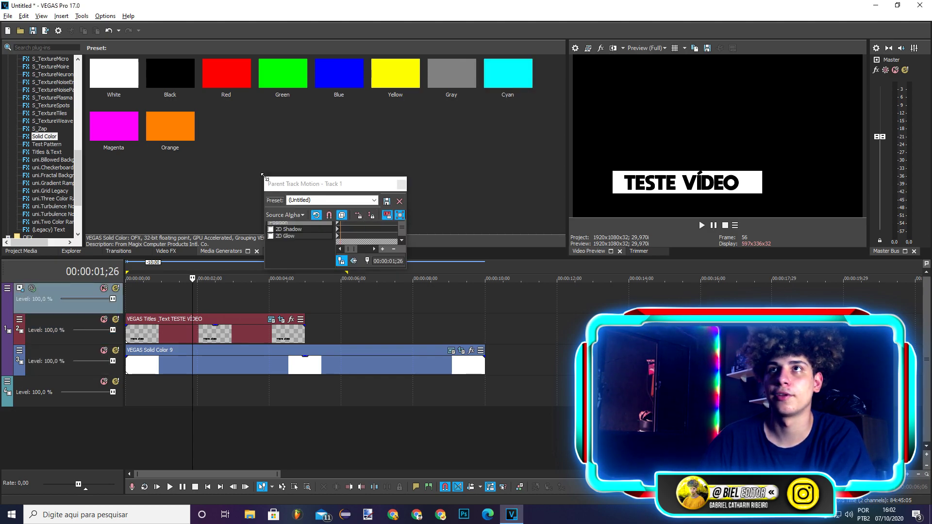
left_click_drag(262, 176, 72, 3)
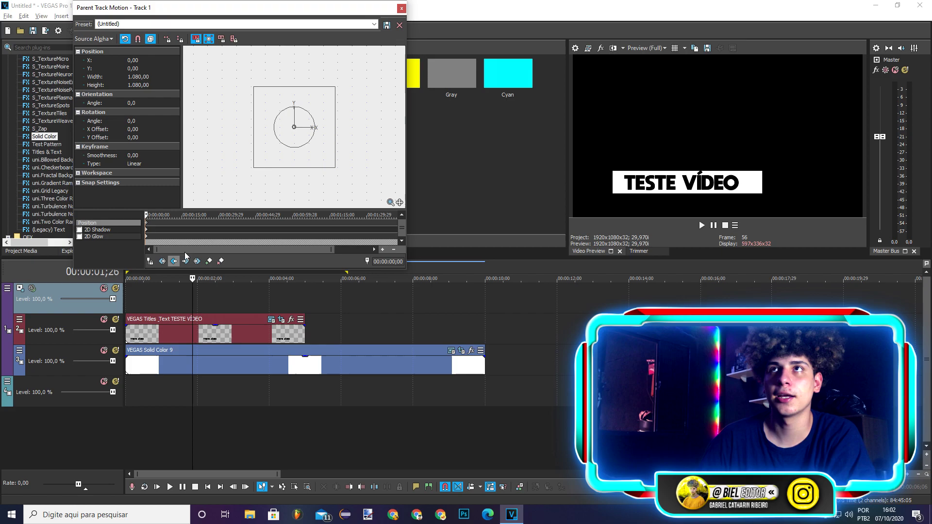
left_click_drag(288, 148, 301, 165)
right_click(294, 154)
left_click(316, 176)
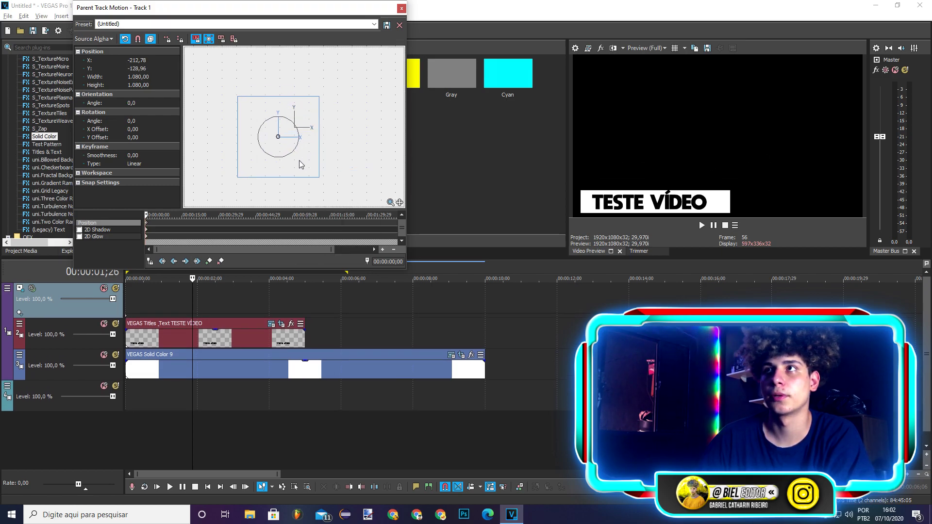
left_click(401, 9)
Split the white bar event at the title's end, at 00:00:05;00, and delete the excess part.
left_click_drag(134, 439, 124, 413)
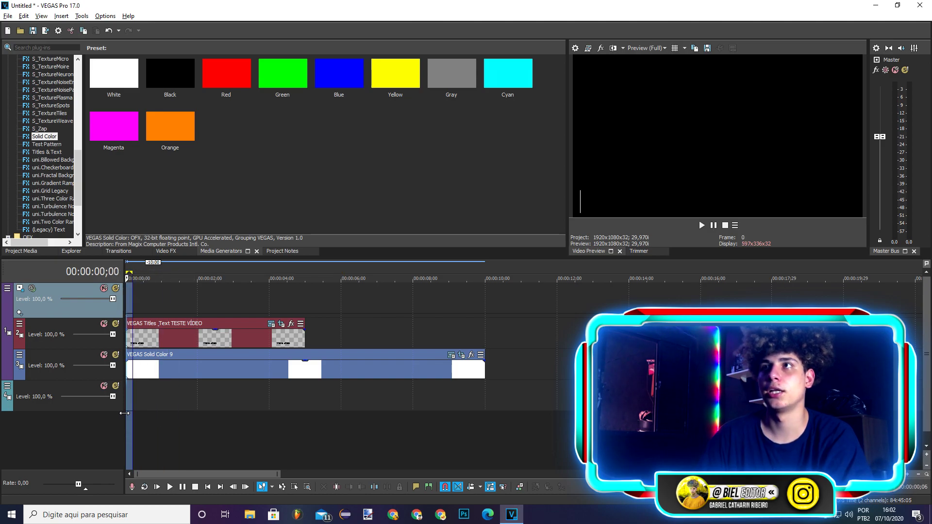
left_click(162, 425)
left_click_drag(202, 422, 276, 384)
left_click(305, 370)
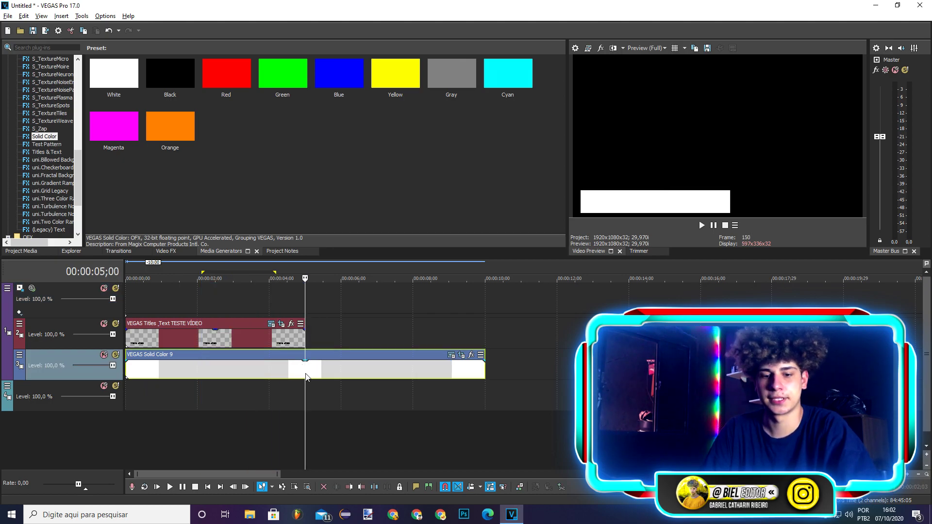
key("s")
key("Delete")
Add fade-outs to the ends of the title and white bar events and play back the ending.
left_click_drag(305, 324, 255, 326)
left_click_drag(304, 355, 245, 354)
left_click(256, 402)
key("space")
key("space")
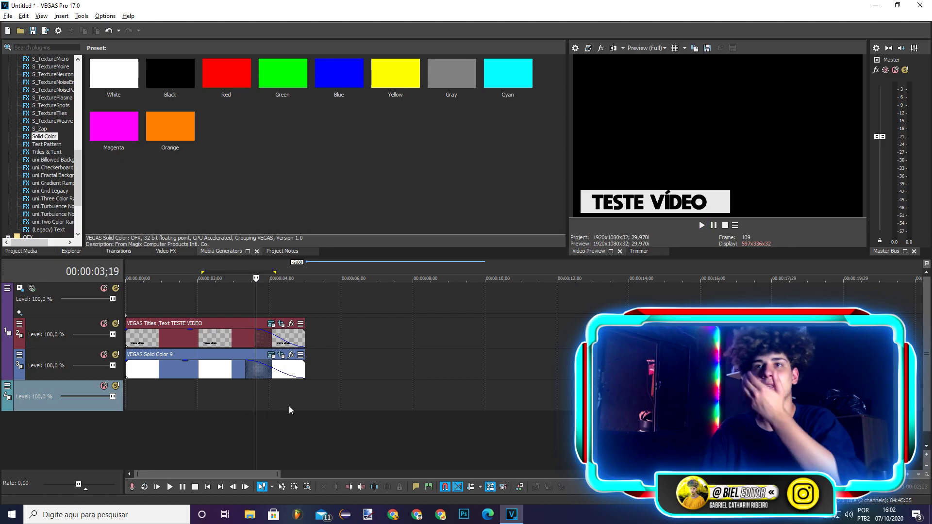
left_click(258, 374)
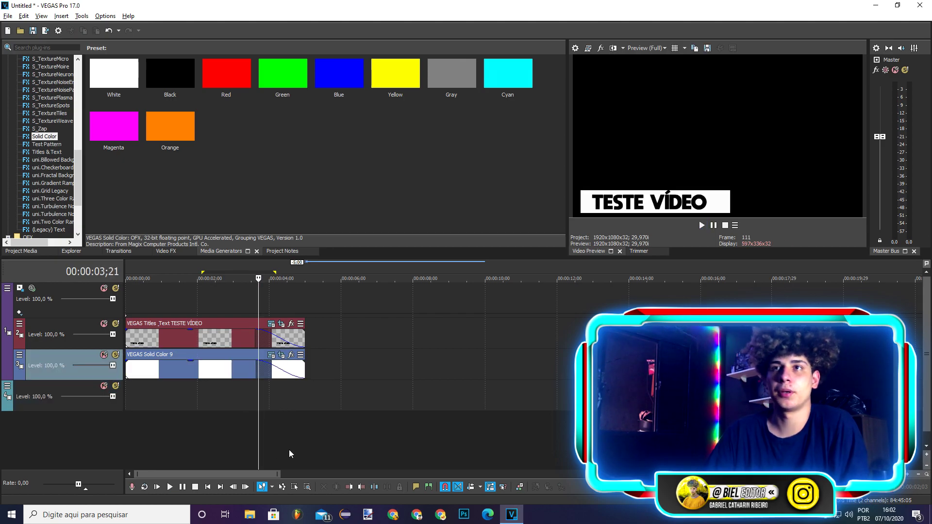
Select the title's full time range on the timeline and open the Render As settings to browse the MP4 templates.
left_click_drag(299, 438, 126, 443)
left_click(206, 448)
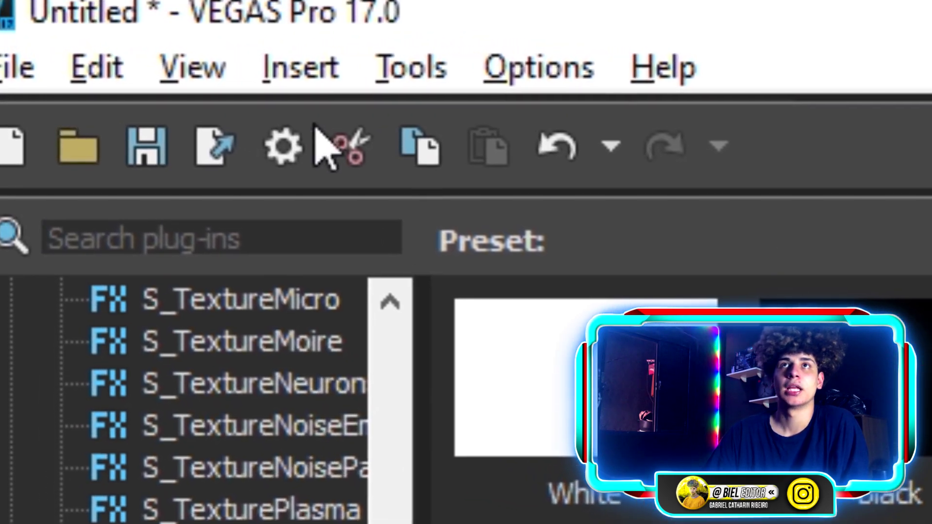
left_click(217, 134)
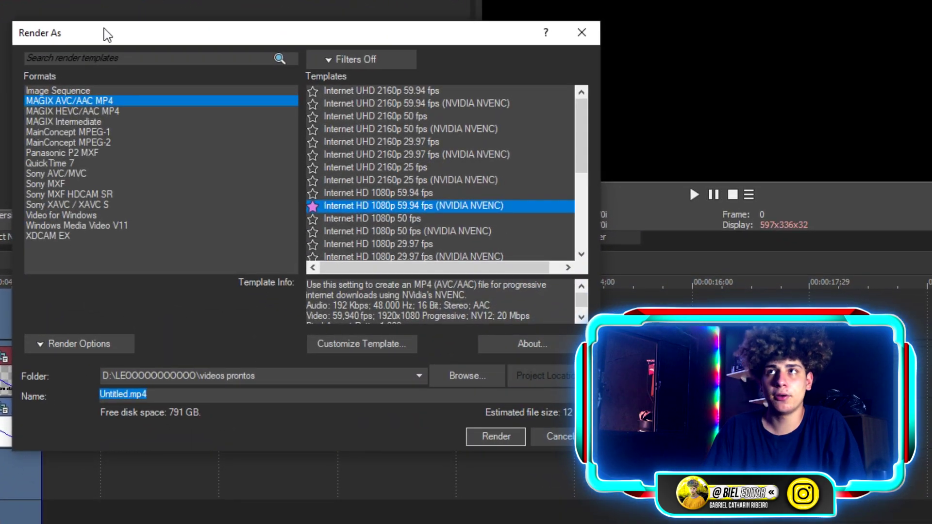
scroll(404, 192, "down", 4)
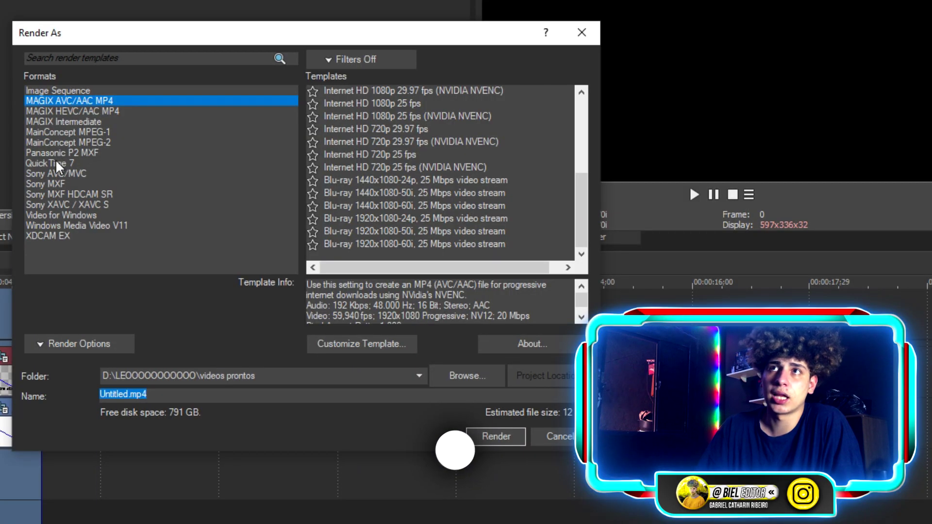
Choose the QuickTime 7 render format with the 3 Mbps Video template.
left_click(47, 162)
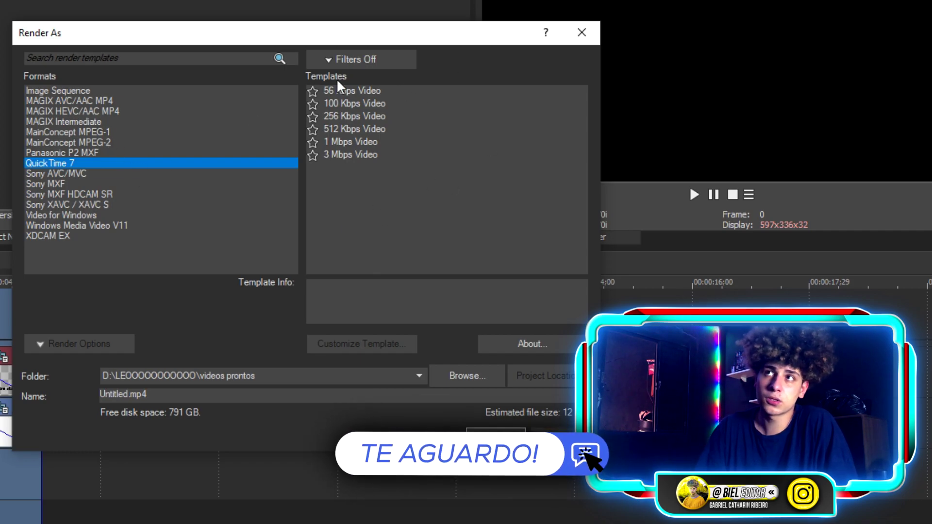
left_click(360, 129)
left_click(360, 142)
left_click(364, 154)
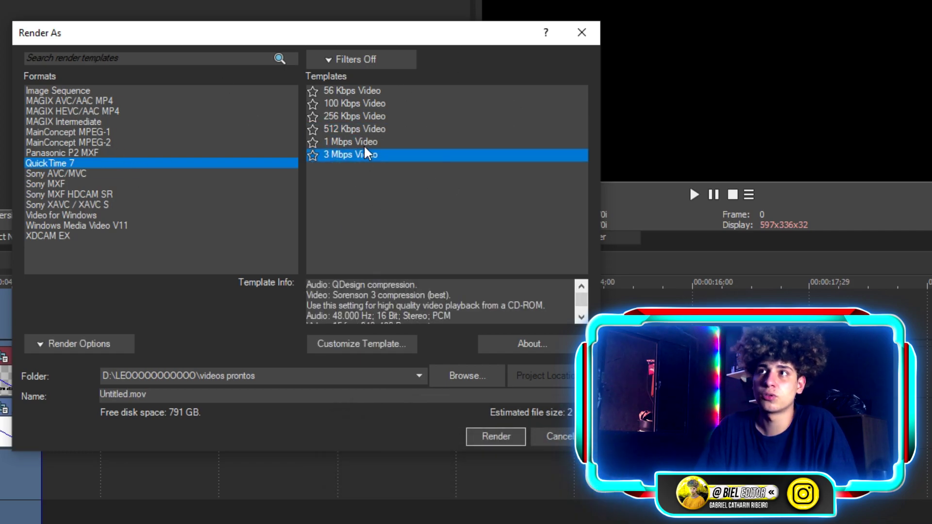
left_click(359, 142)
left_click(354, 91)
left_click(346, 154)
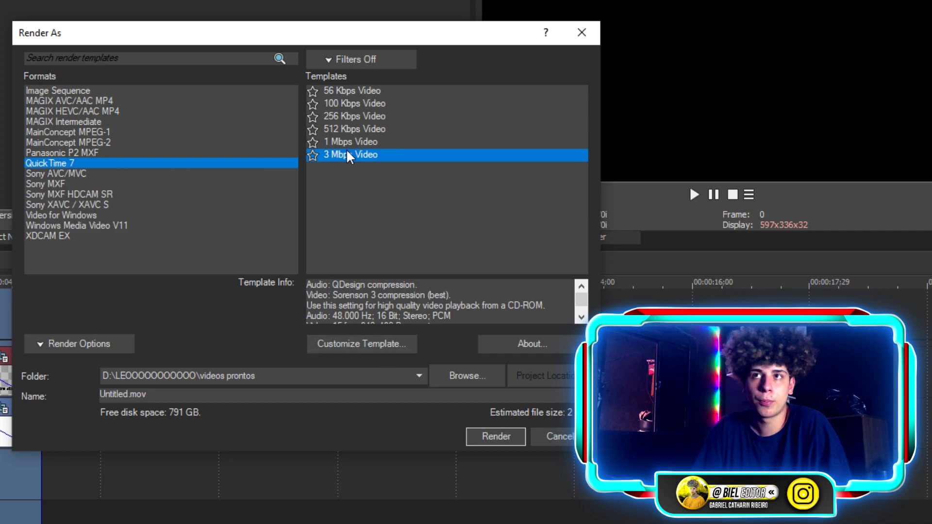
Customize the render template with a High Definition (1920x1080) frame size.
left_click(366, 343)
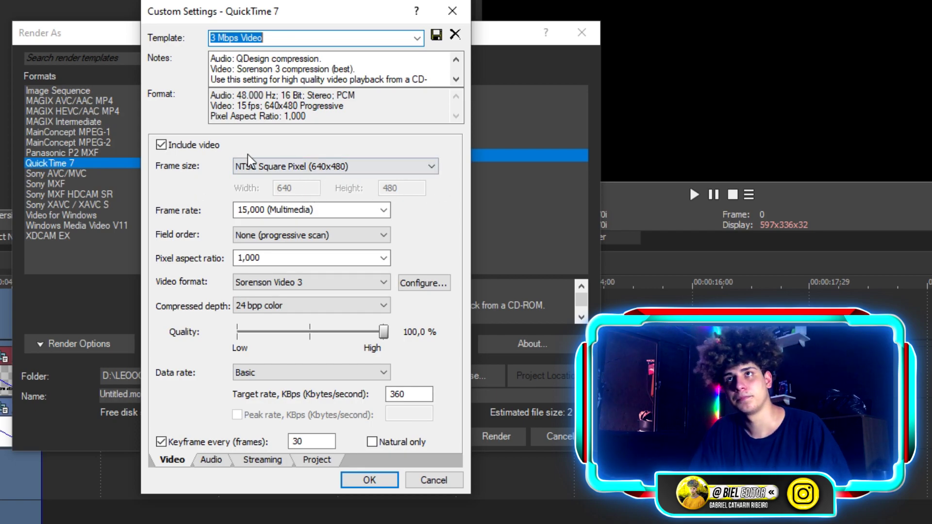
left_click(331, 166)
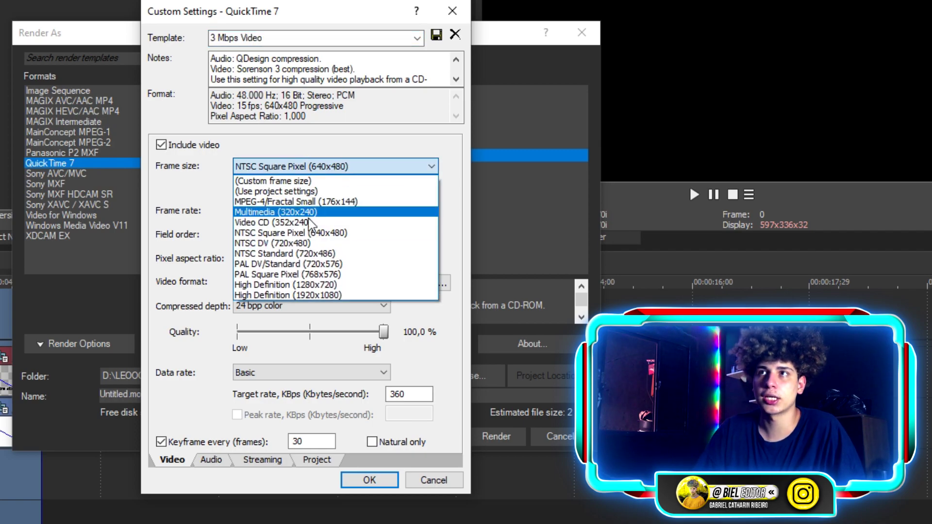
left_click(305, 294)
left_click(327, 170)
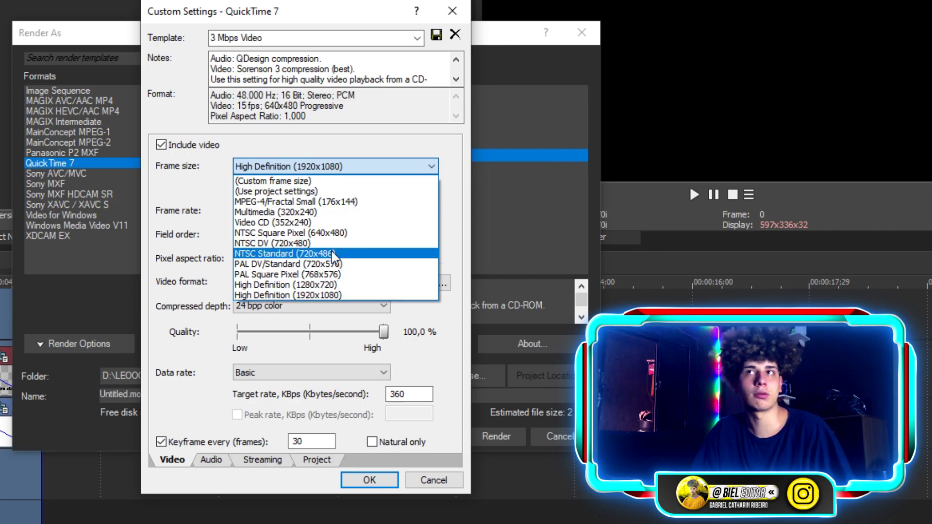
left_click(310, 168)
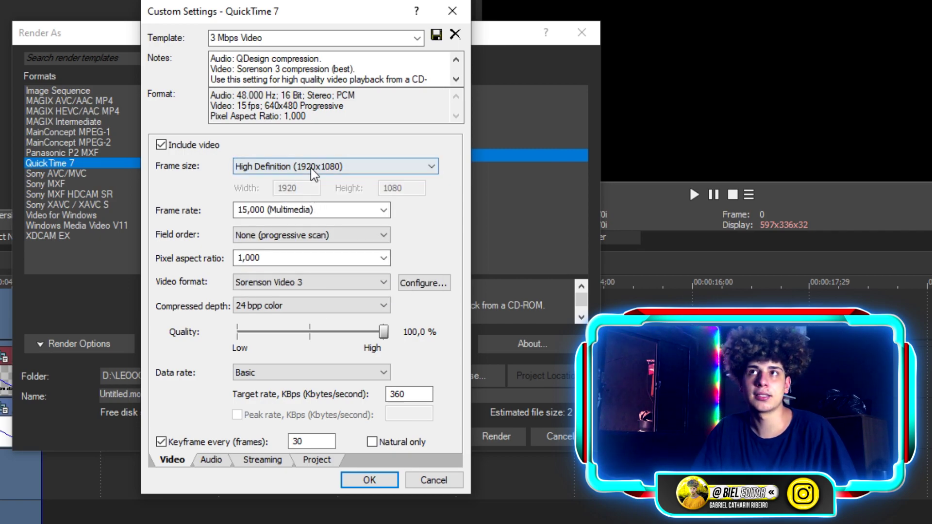
left_click(310, 168)
left_click(306, 180)
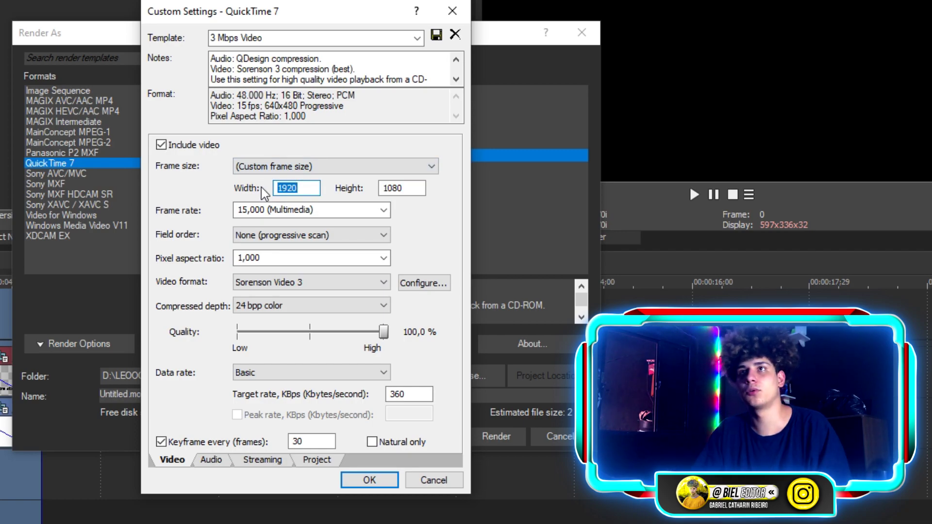
left_click(327, 169)
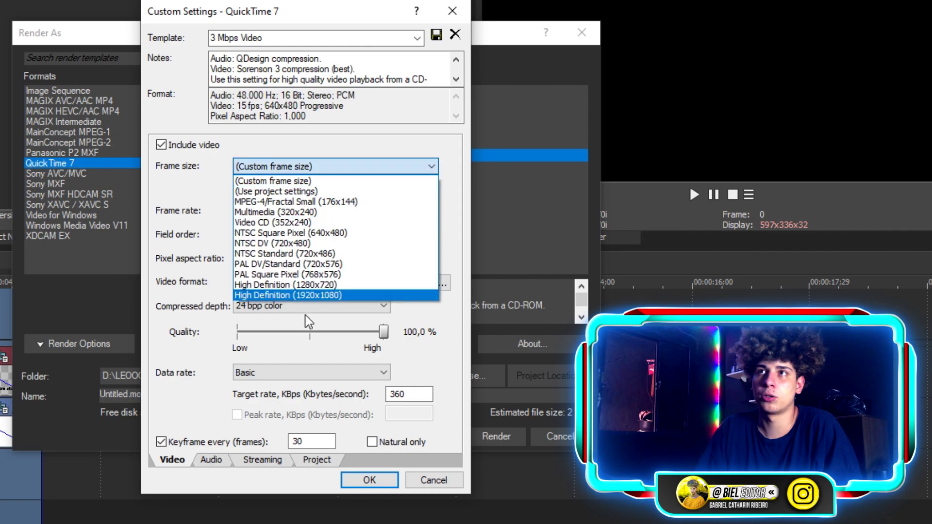
left_click(311, 414)
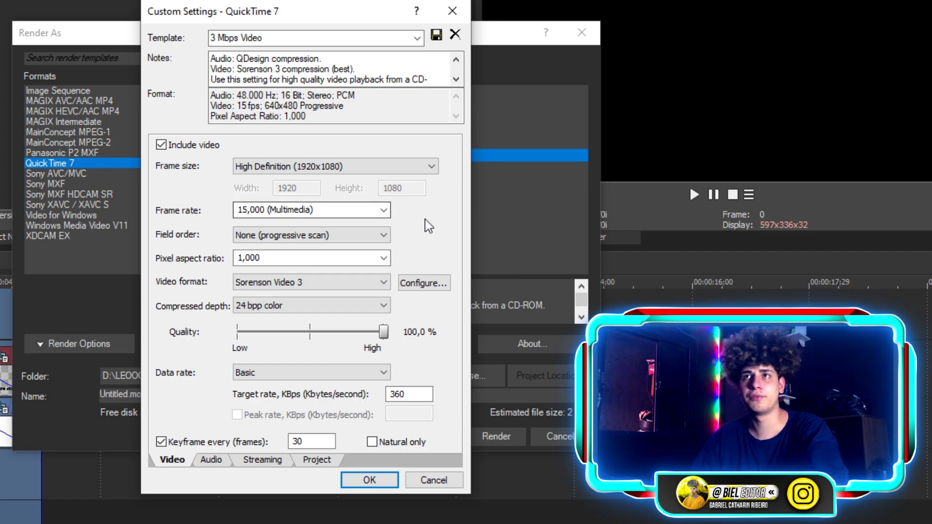
Set the frame rate to 59,940, the field order to None (progressive scan) and the pixel aspect ratio to 1,000.
left_click(382, 210)
left_click(287, 308)
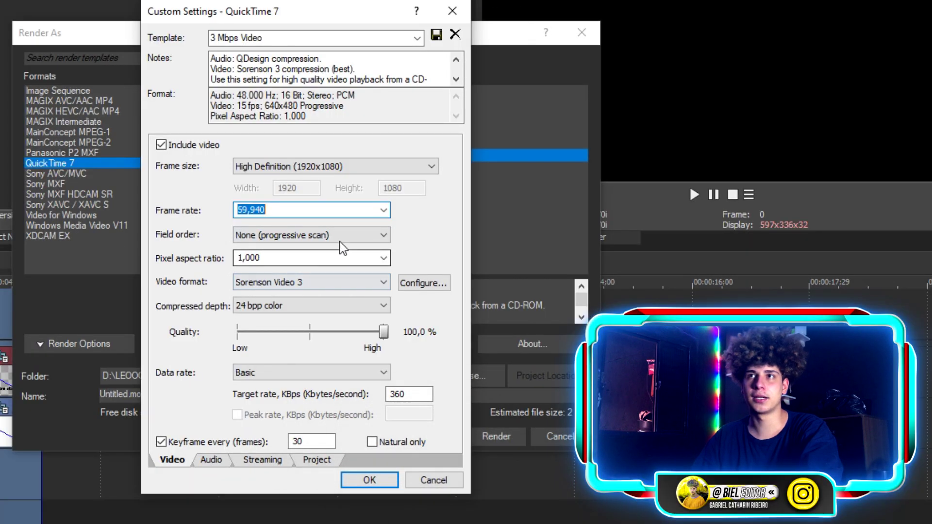
left_click(340, 238)
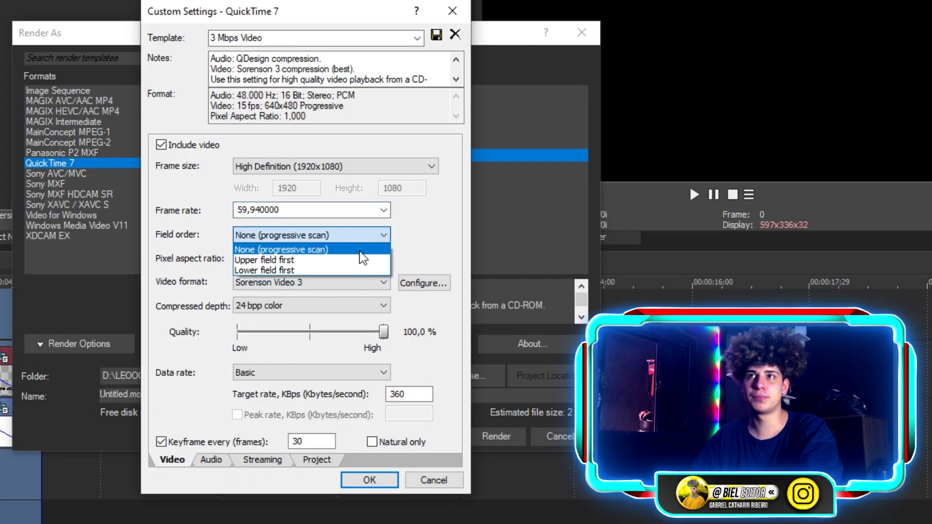
left_click(303, 249)
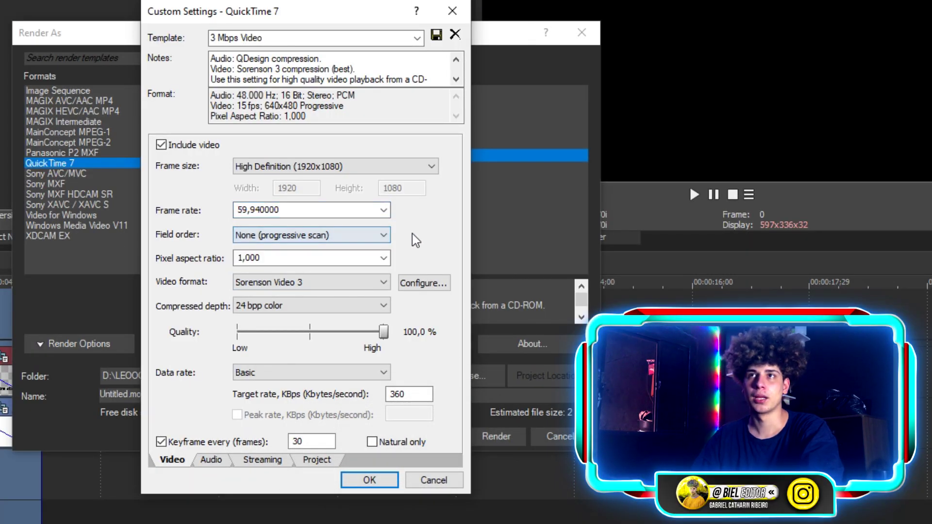
left_click(386, 261)
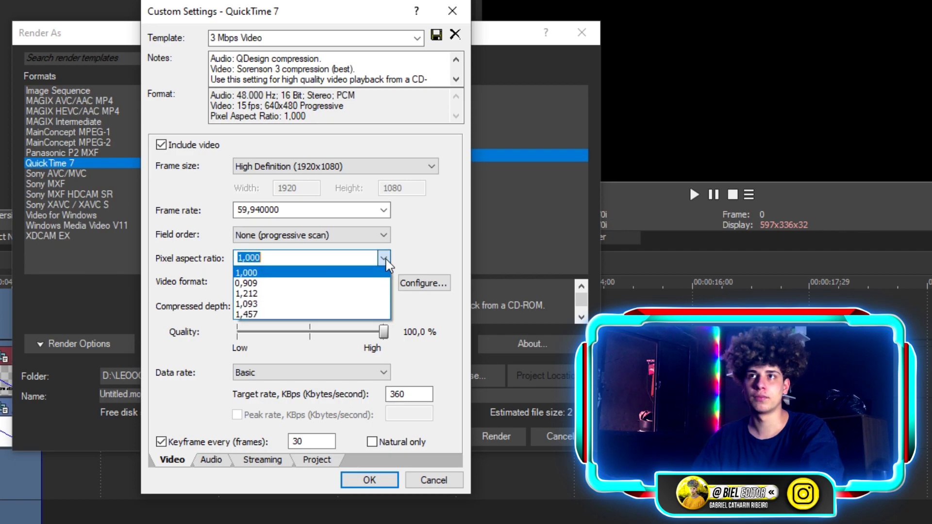
left_click(251, 276)
Try PNG as the video format, finally choosing Animação.
left_click(267, 281)
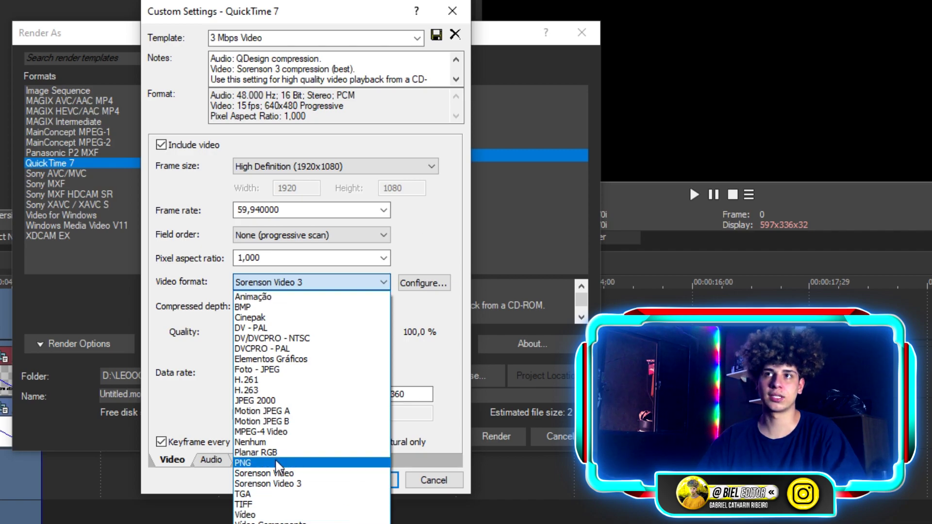
left_click(256, 464)
left_click(298, 282)
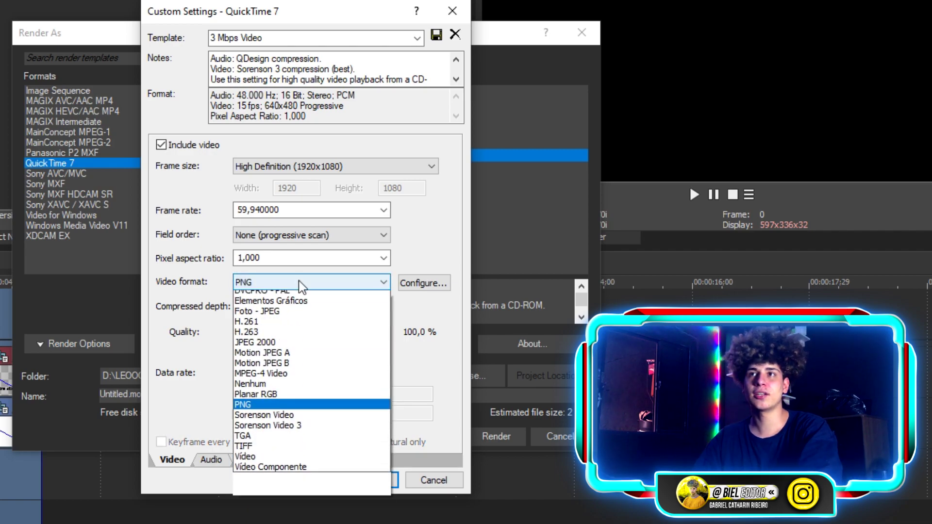
left_click(291, 297)
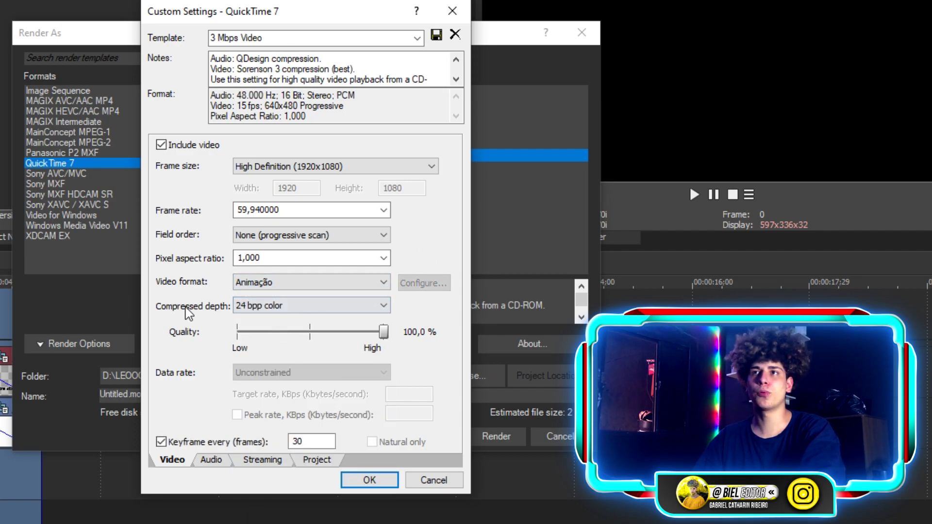
Set the compressed depth to 32 bpp color and the video quality to 100%.
left_click(245, 306)
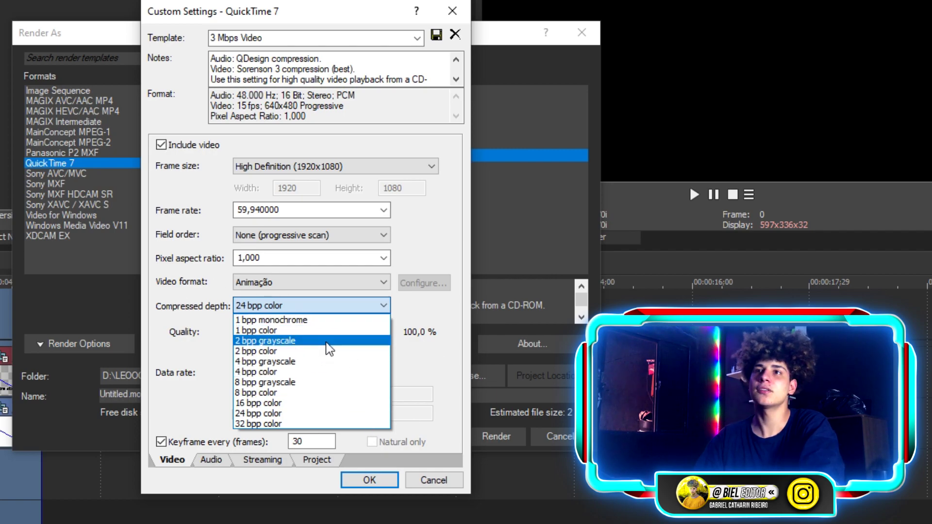
left_click(250, 423)
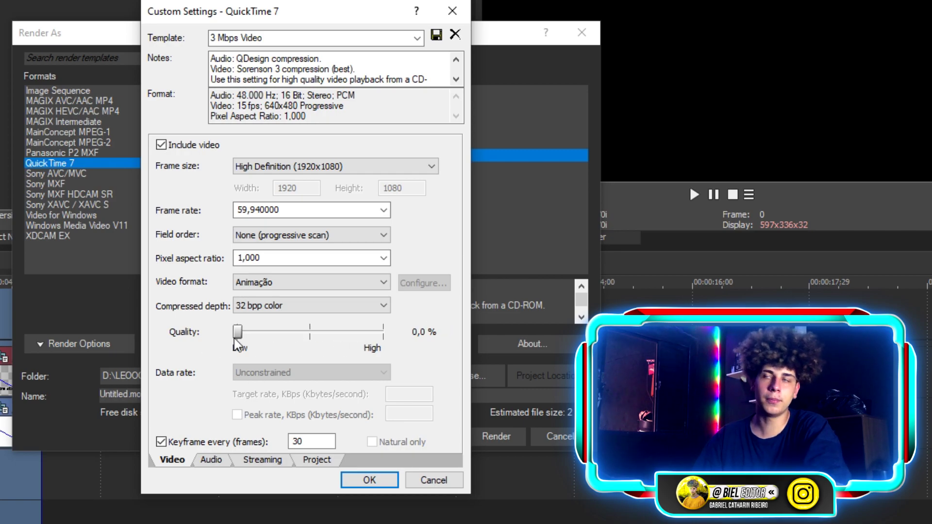
left_click_drag(238, 333, 299, 326)
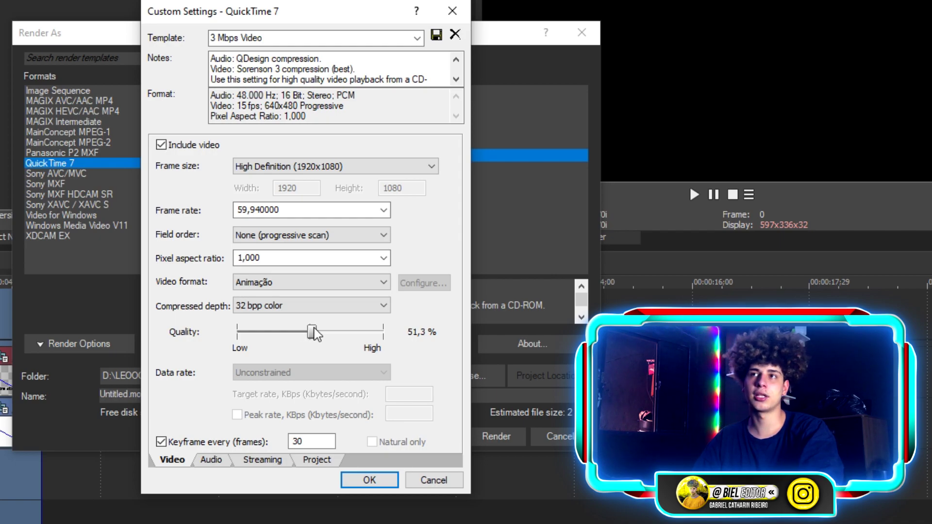
left_click_drag(314, 329, 318, 328)
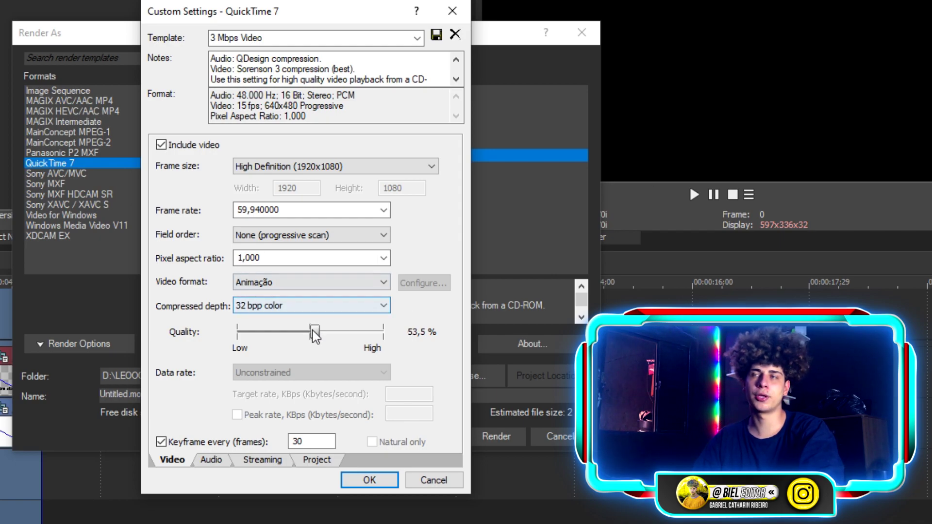
left_click_drag(309, 334, 440, 333)
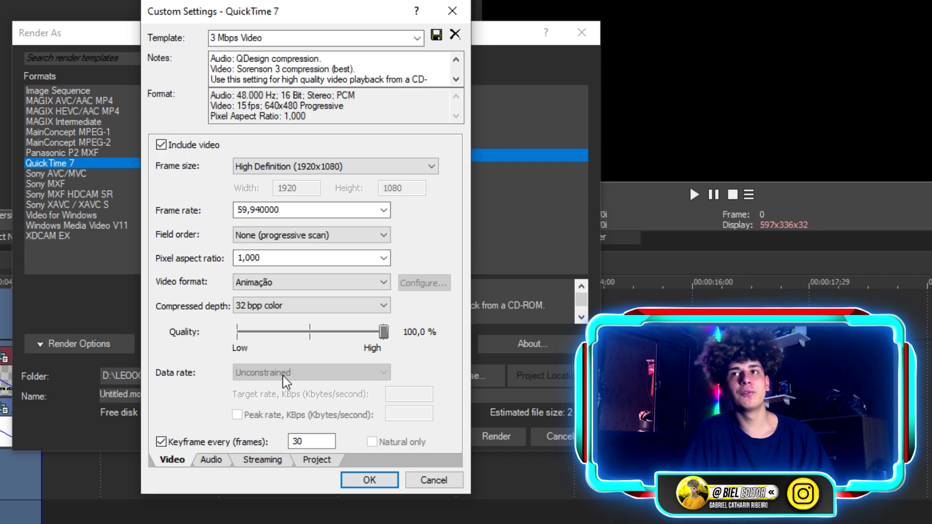
Review the template's audio, streaming and project settings.
key("ctrl+Tab")
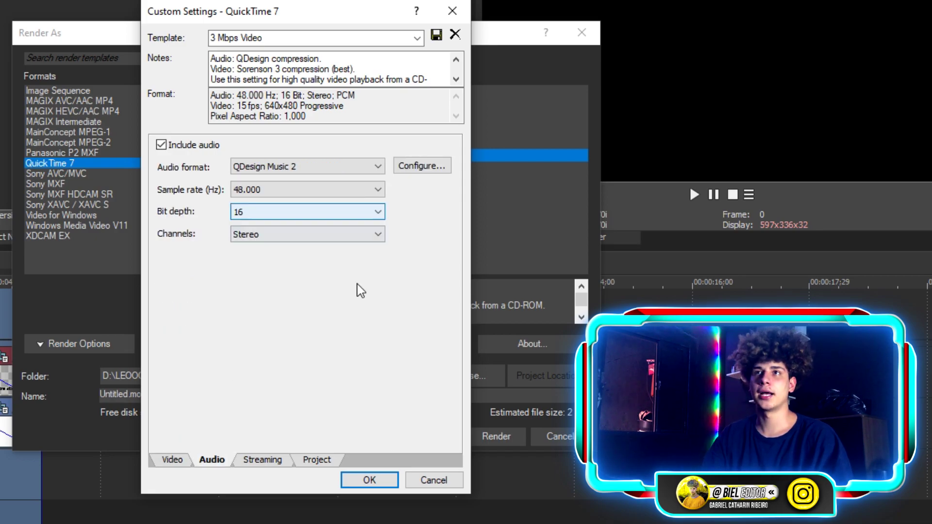
left_click(261, 458)
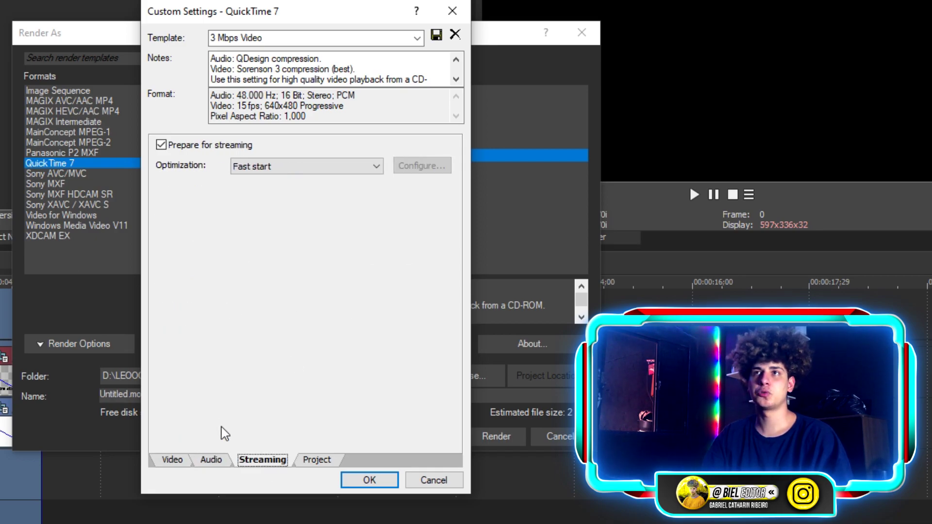
left_click(306, 461)
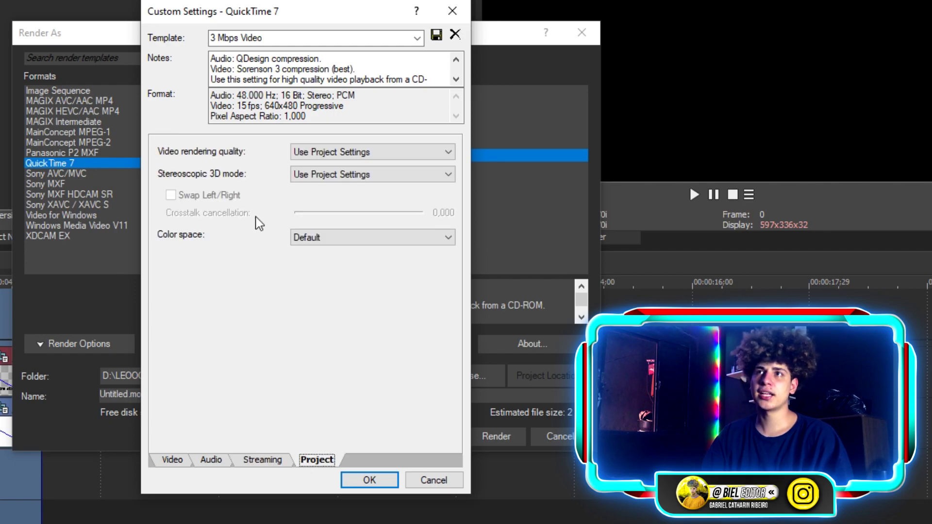
Set the template's video rendering quality to Best, keeping the stereoscopic 3D mode on Use Project Settings.
left_click(348, 156)
left_click(310, 208)
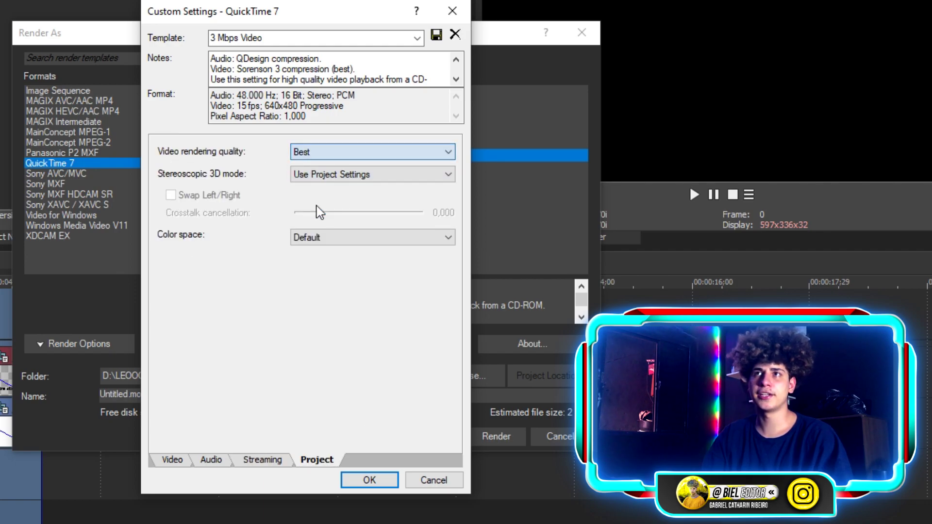
left_click(330, 173)
left_click(330, 174)
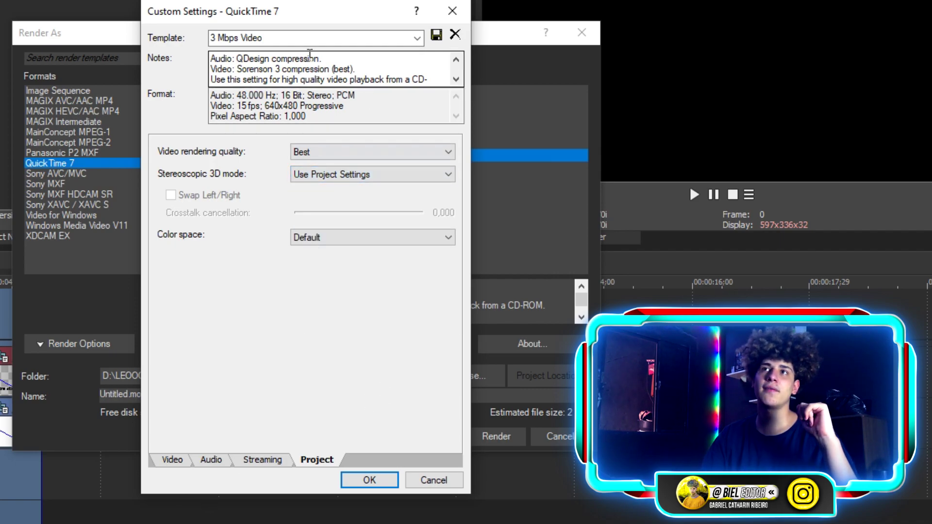
Save the custom QuickTime 7 settings as the template FUNDO TRANSPARENTE and mark it as a favorite.
left_click(291, 38)
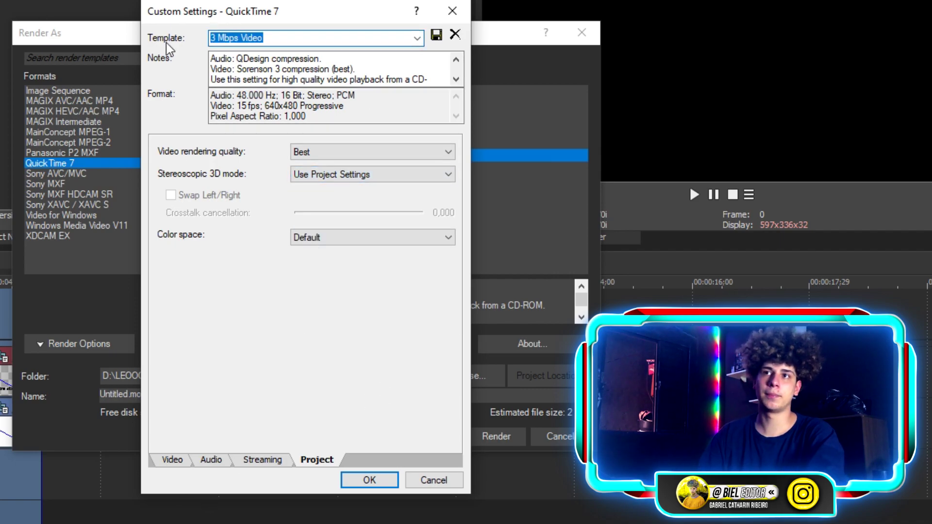
left_click(172, 459)
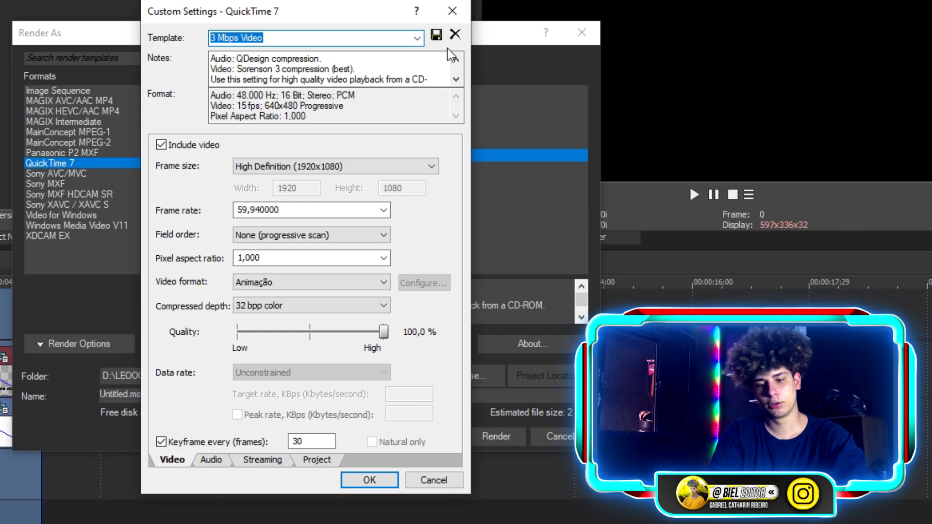
type("FUNDO TRANSPARENTE")
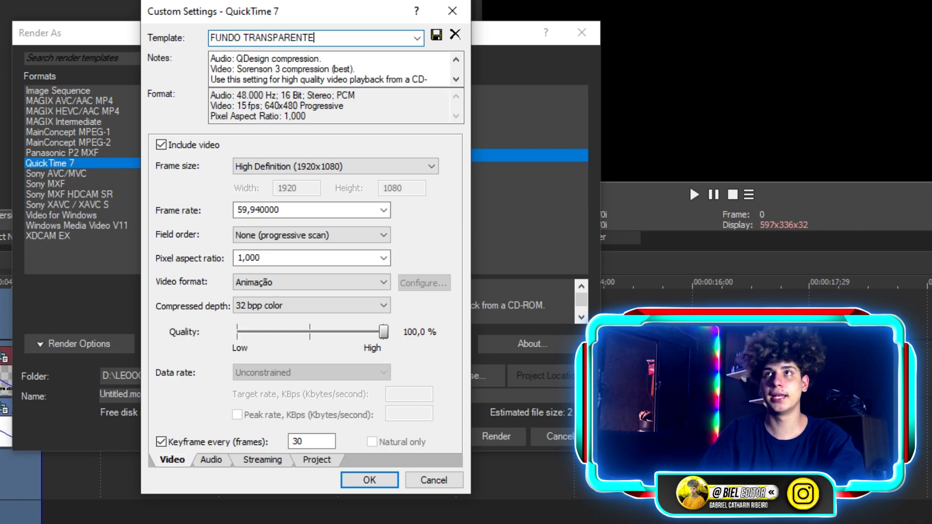
left_click(437, 35)
left_click(370, 480)
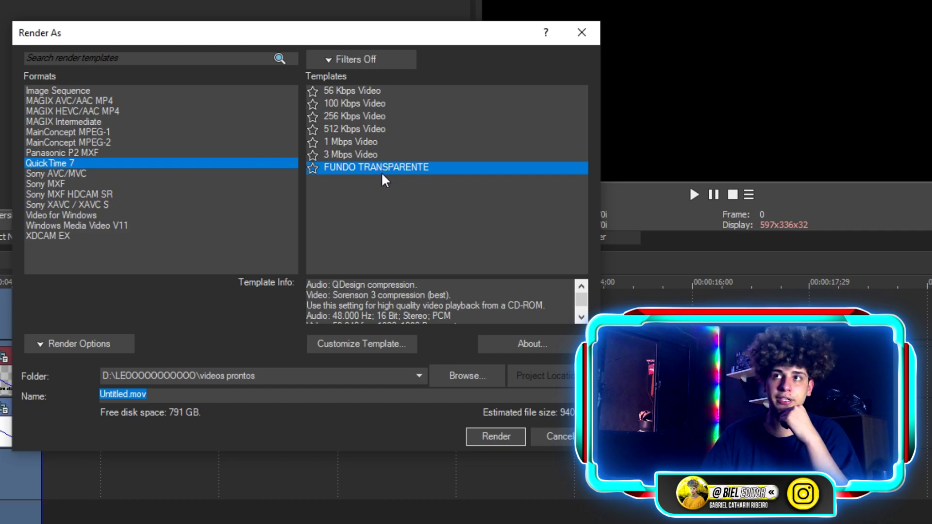
left_click(41, 162)
left_click(312, 168)
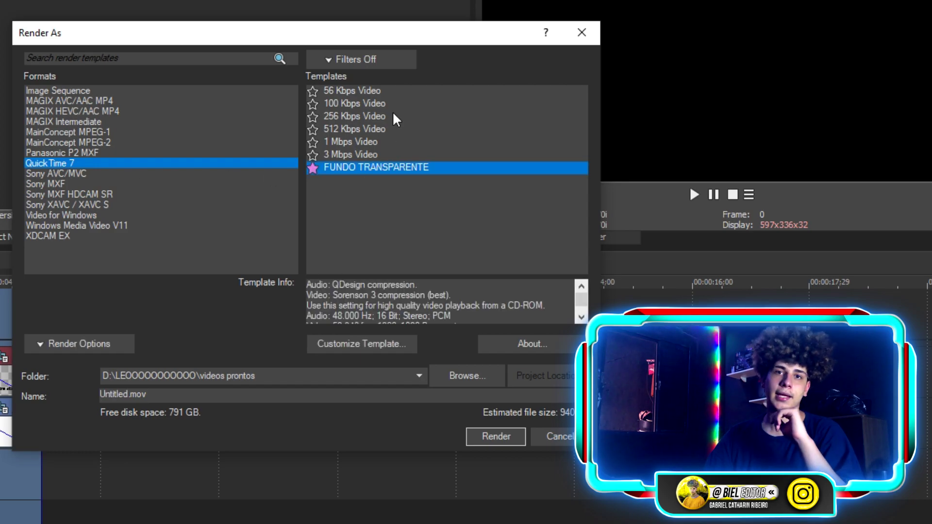
Filter the render templates to favorites only, check those under MAGIX AVC/AAC MP4 and QuickTime 7, and turn the filter off.
left_click(350, 56)
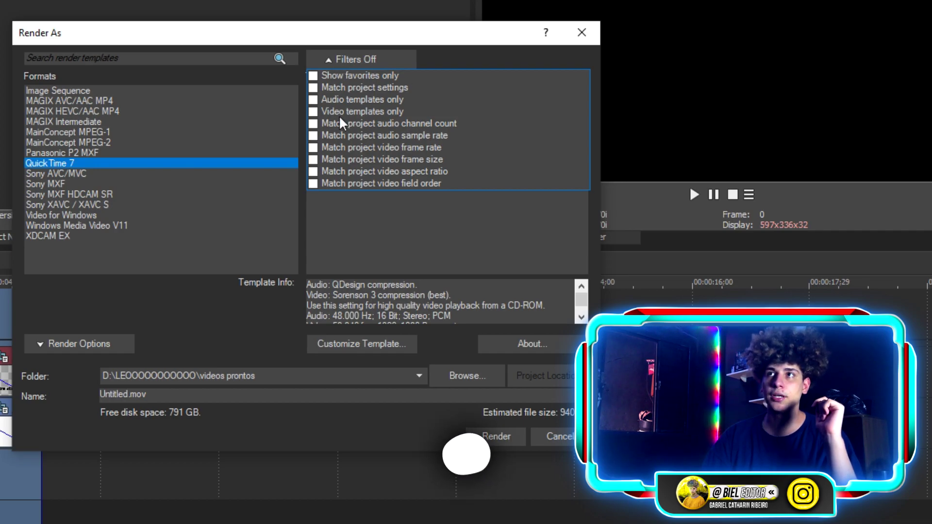
left_click(333, 76)
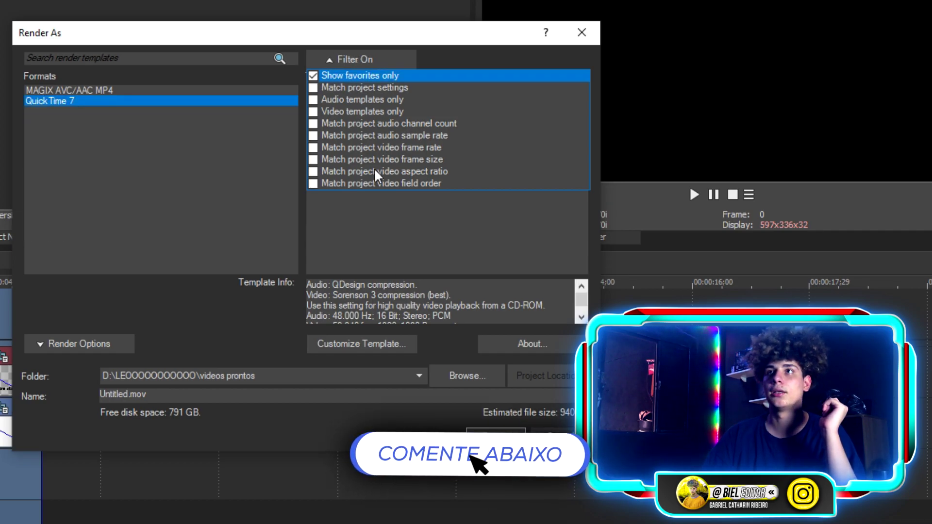
left_click(95, 90)
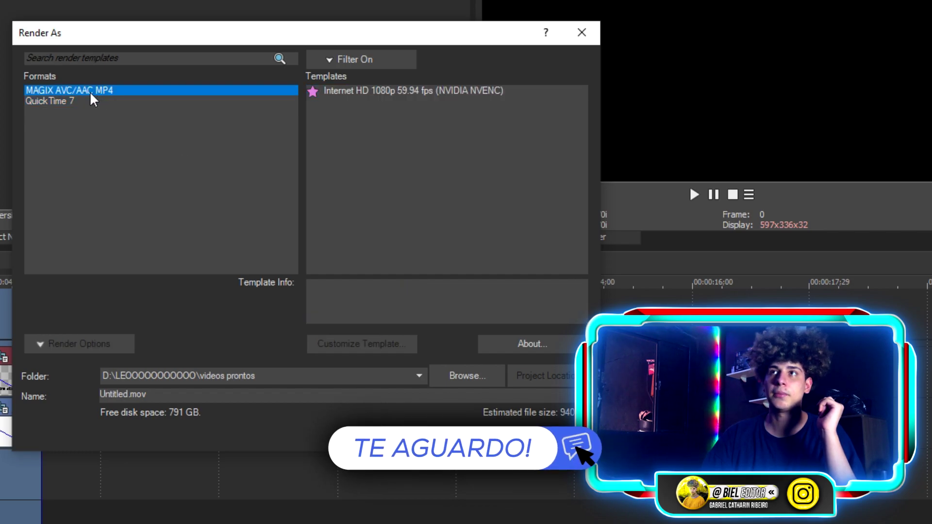
left_click(99, 101)
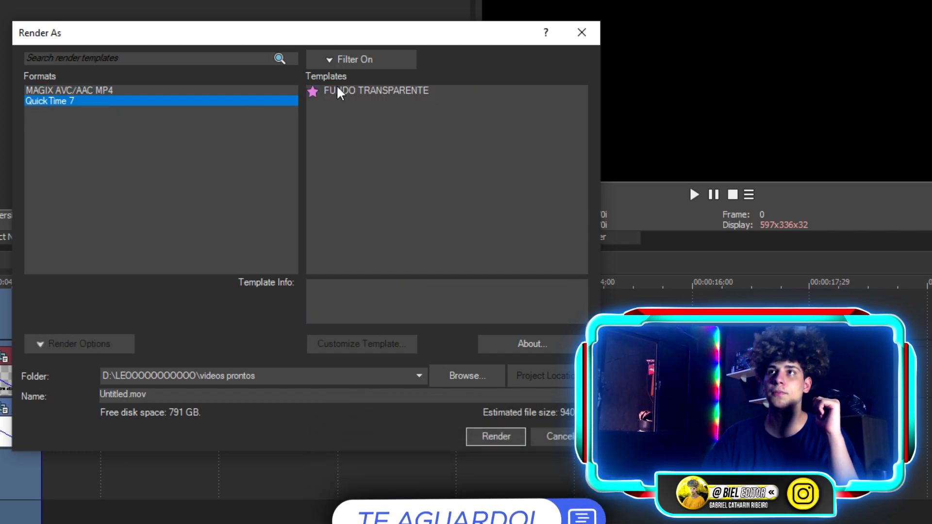
left_click(340, 59)
left_click(321, 75)
Render with the FUNDO TRANSPARENTE template into the VIDEOS NOVOS folder as TESTE PARA O VIDEO.
left_click(378, 166)
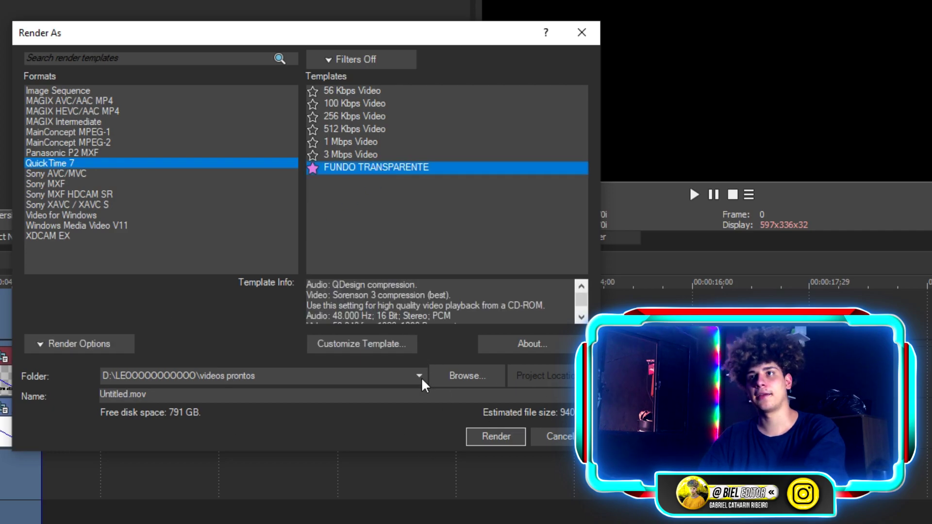
left_click(441, 370)
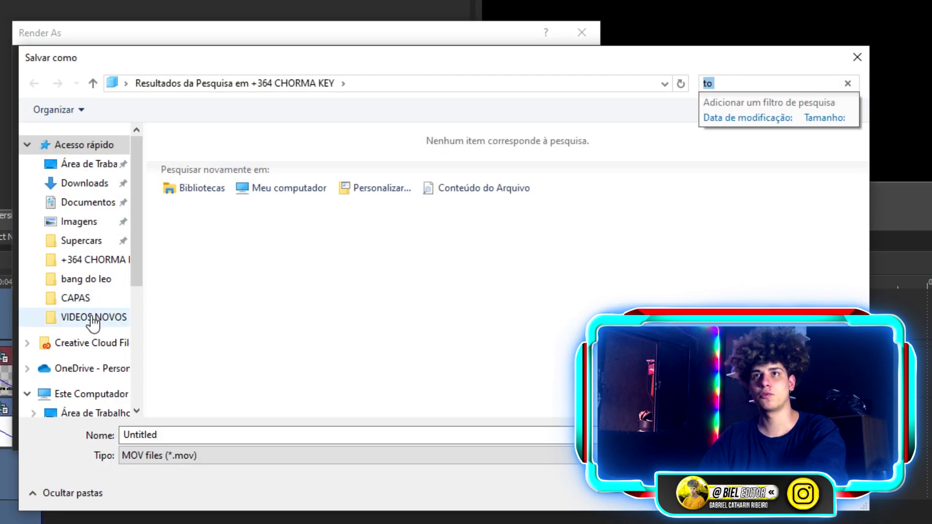
left_click(94, 318)
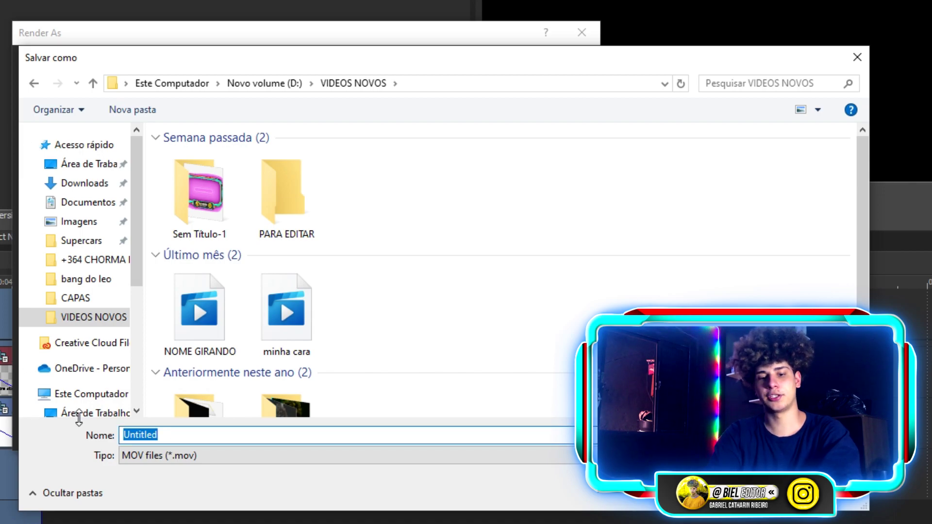
type("TESTE PARA O VIDEO")
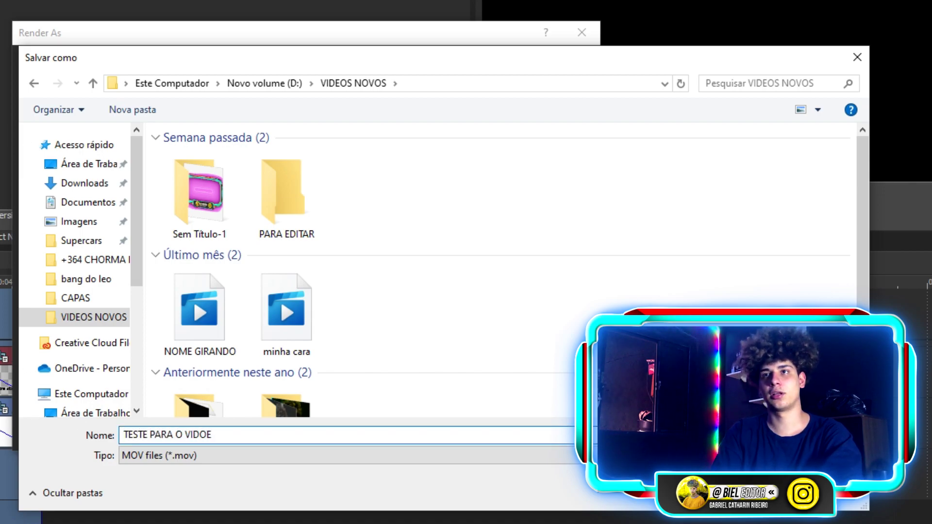
key("Return")
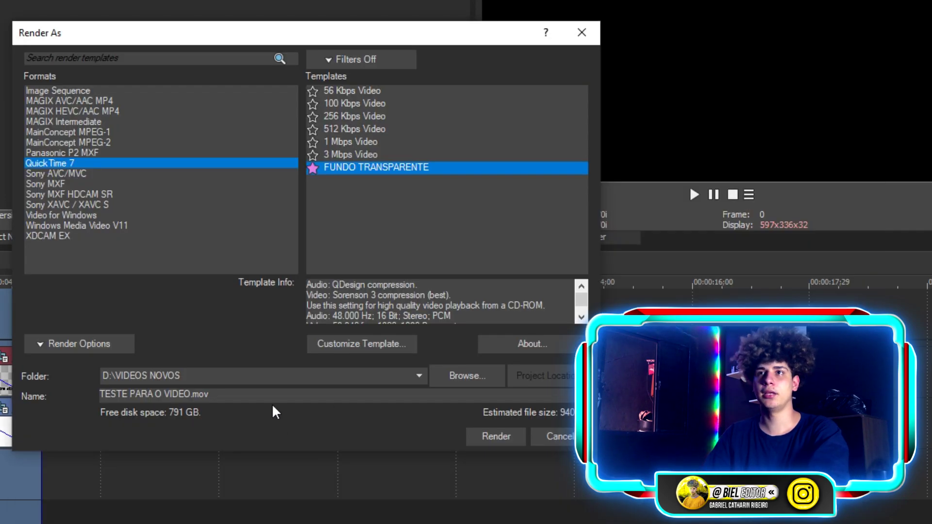
left_click(497, 433)
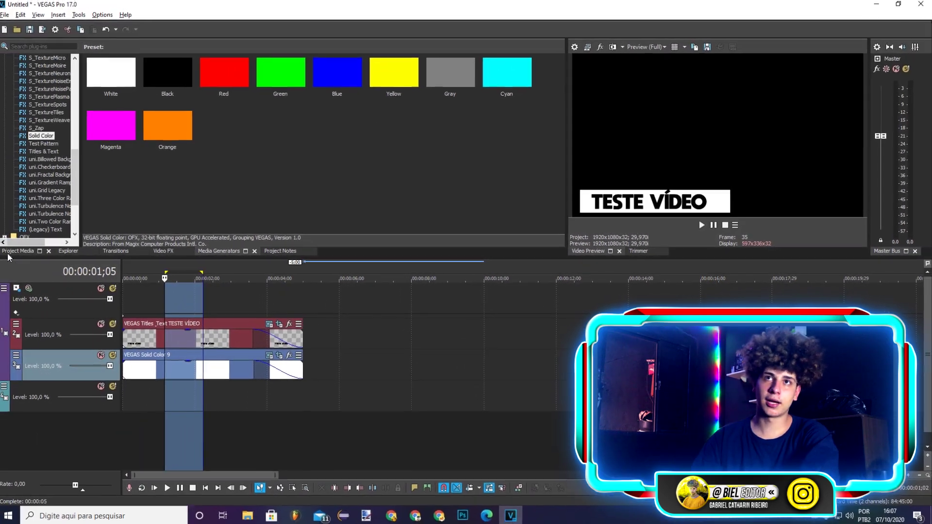
Add a red Solid Color background on a new track beneath the title and view the title near its end.
left_click(219, 251)
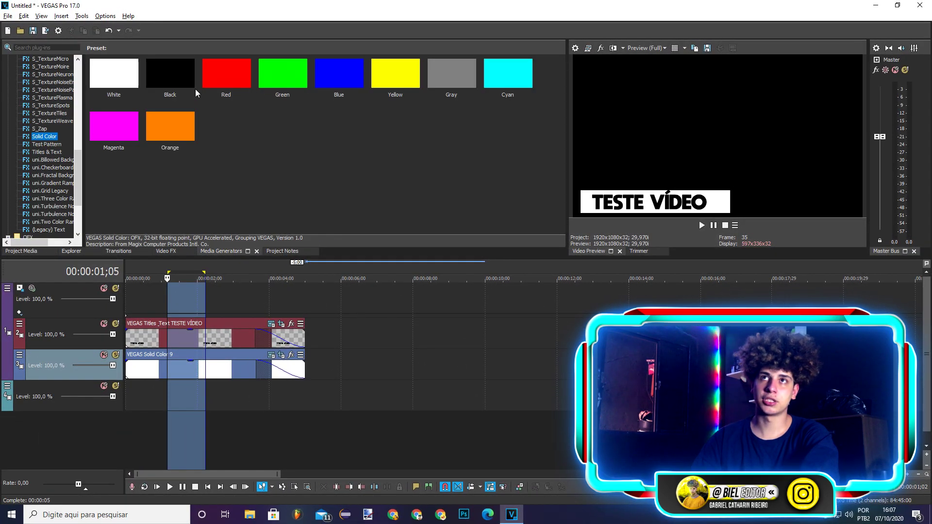
left_click_drag(237, 93, 117, 449)
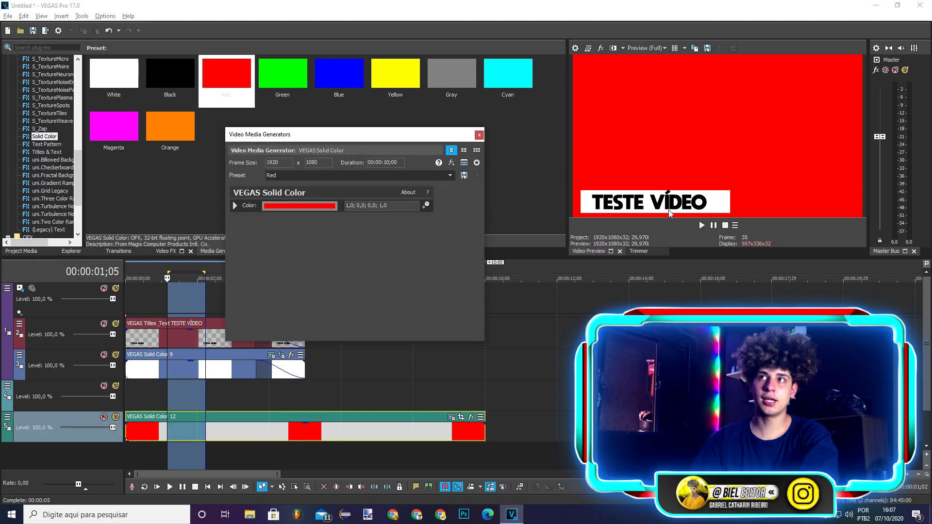
left_click(295, 429)
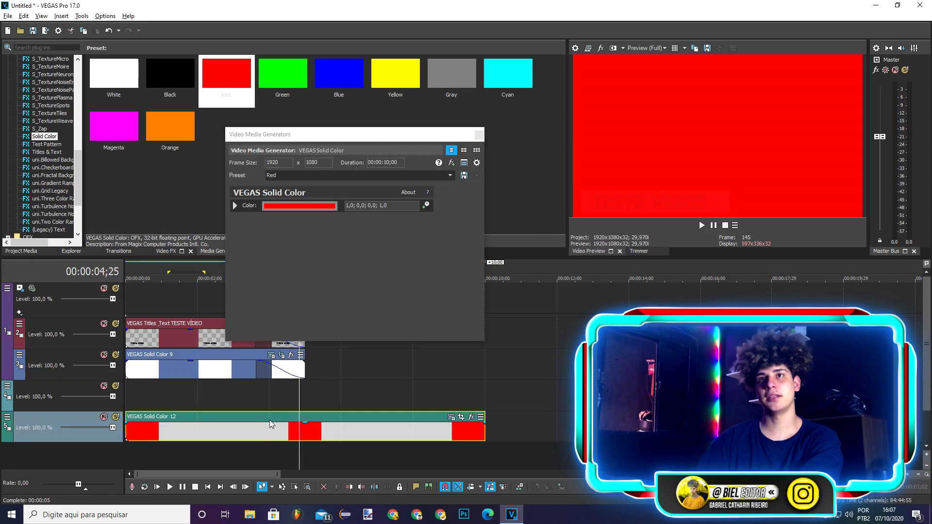
Delete the red background, the white solid color and the title text from the timeline.
key("Delete")
left_click(225, 366)
key("Delete")
left_click(217, 334)
key("Delete")
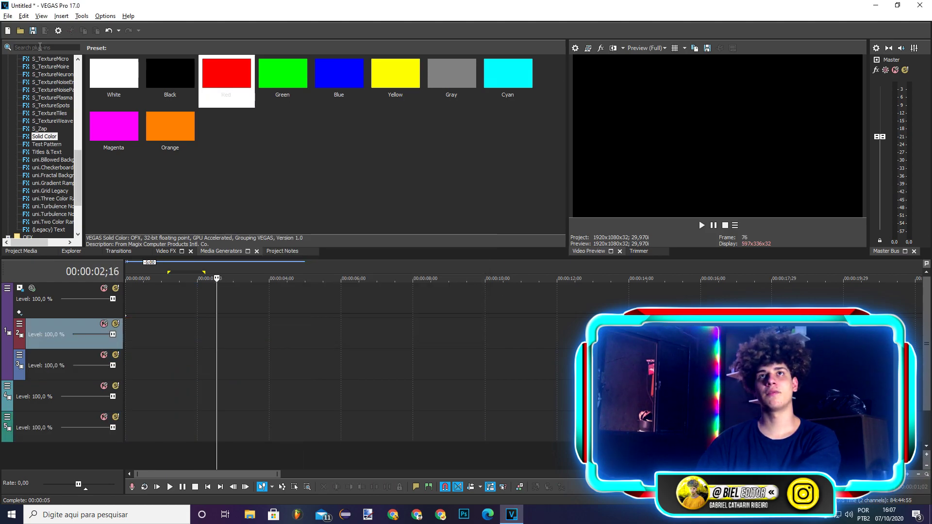
left_click(8, 16)
left_click(22, 37)
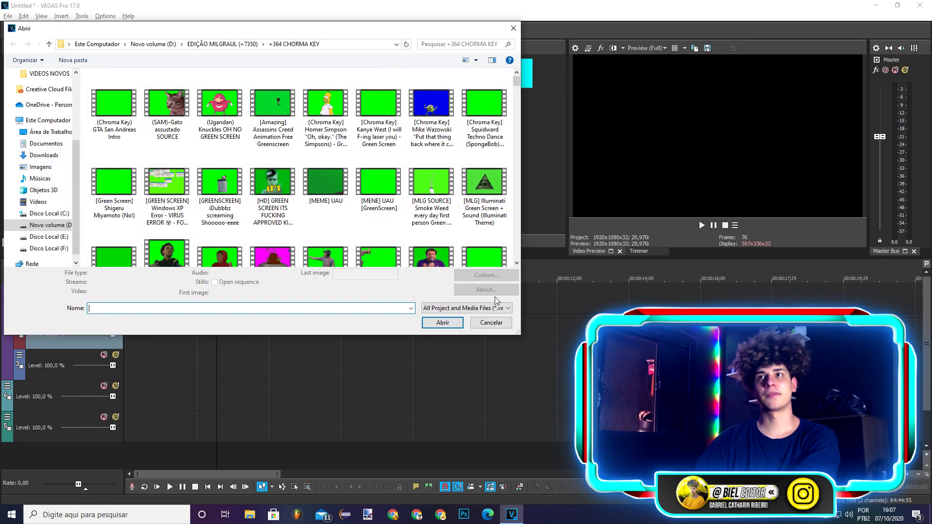
left_click(483, 325)
Close the current project without saving it, leaving an empty one.
left_click(8, 16)
left_click(106, 41)
left_click(473, 205)
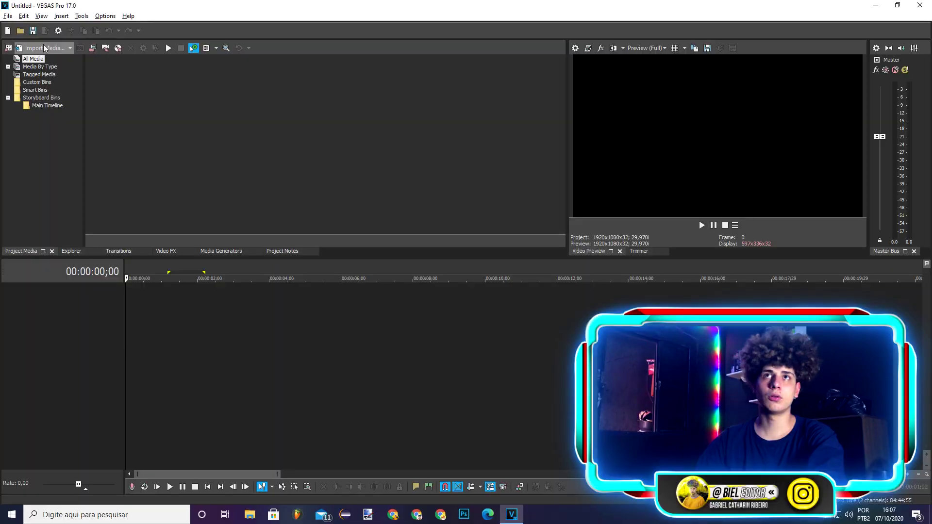
Import the green screen clip "[Source] Seu madruga olhando no espelho" from the +364 CHORMA KEY folder.
key("ctrl+i")
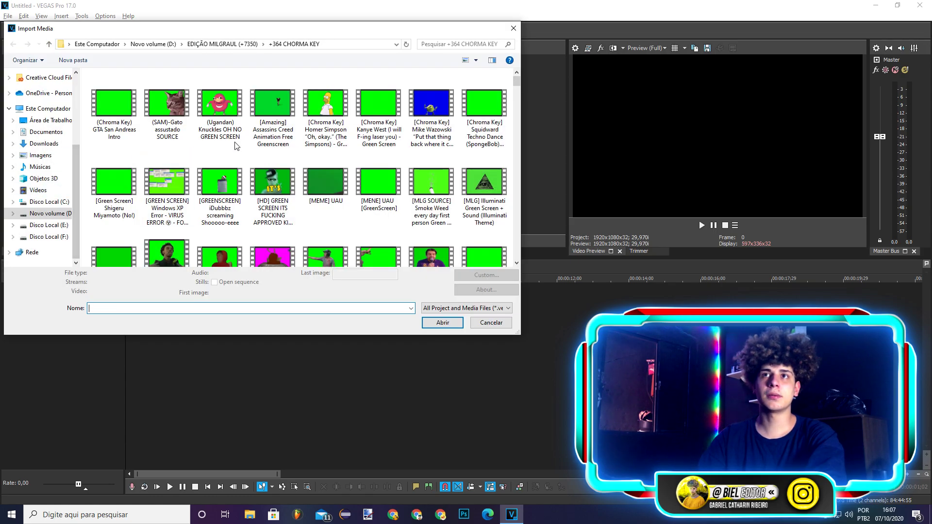
scroll(236, 155, "down", 5)
scroll(192, 168, "up", 1)
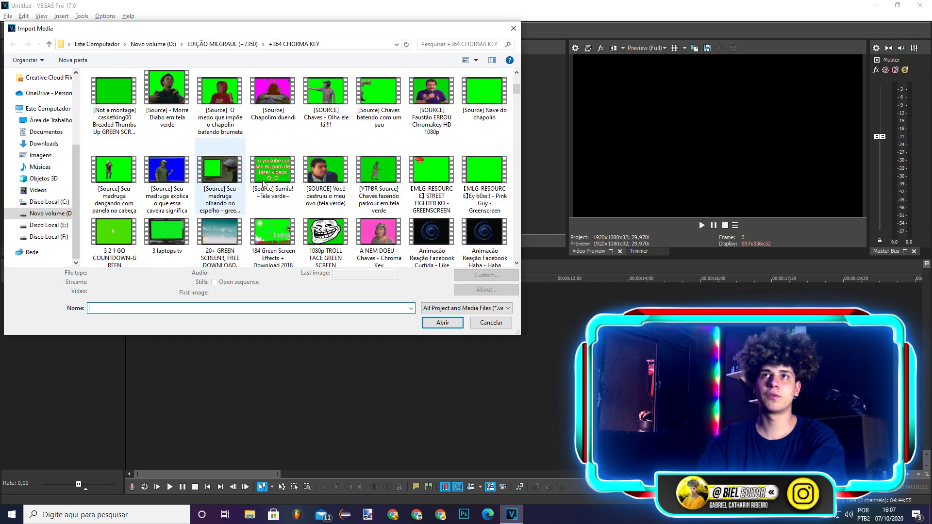
left_click(220, 179)
left_click(442, 330)
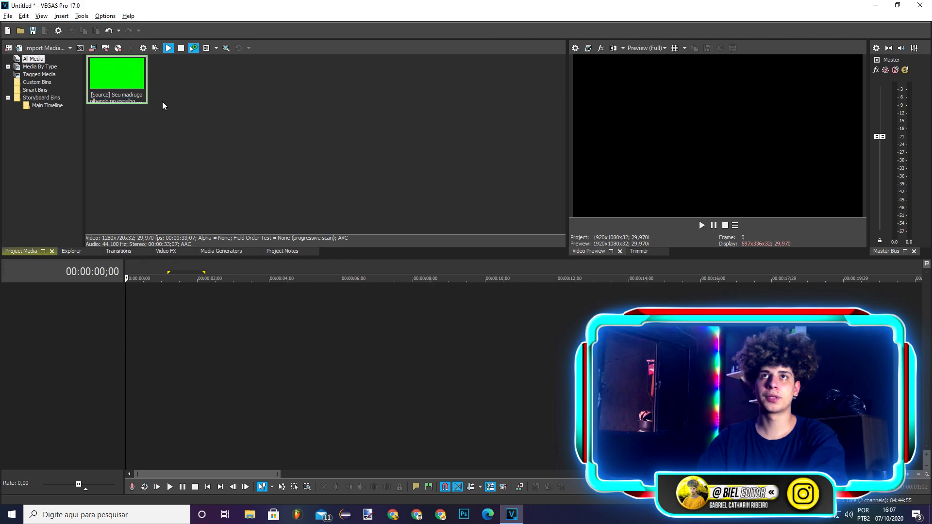
Place the green screen clip at the start of the timeline, matching the project video settings to it.
left_click(520, 201)
left_click_drag(275, 388, 488, 383)
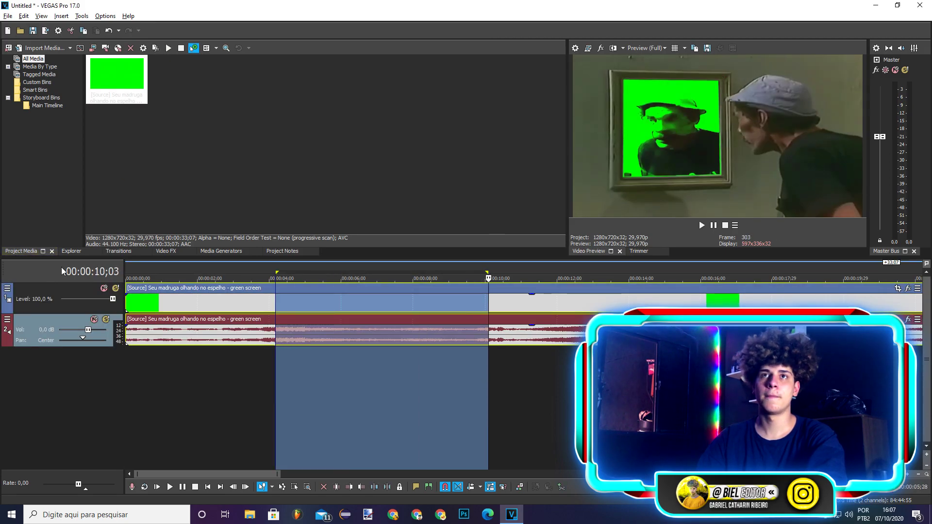
Import the rendered TESTE PARA O VIDEO file from the VIDEOS NOVOS folder.
left_click(43, 48)
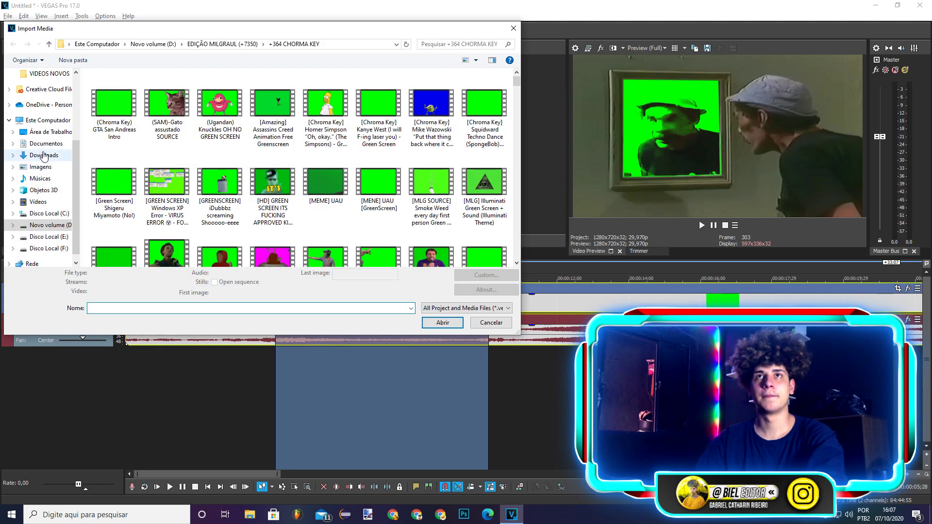
left_click(48, 74)
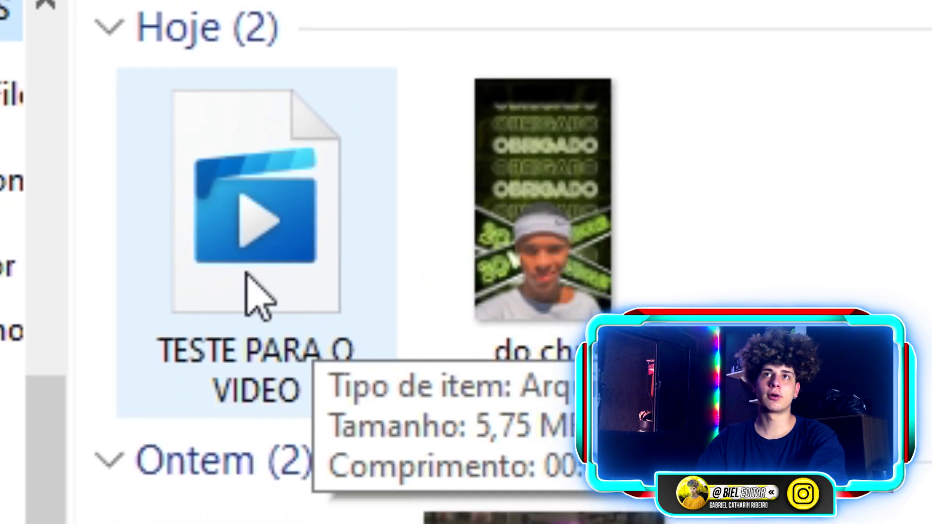
left_click(379, 340)
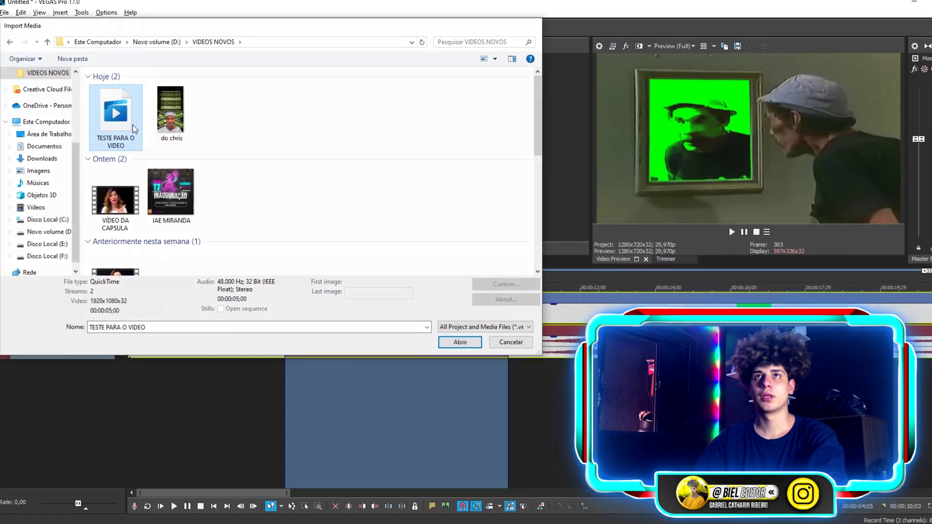
double_click(168, 155)
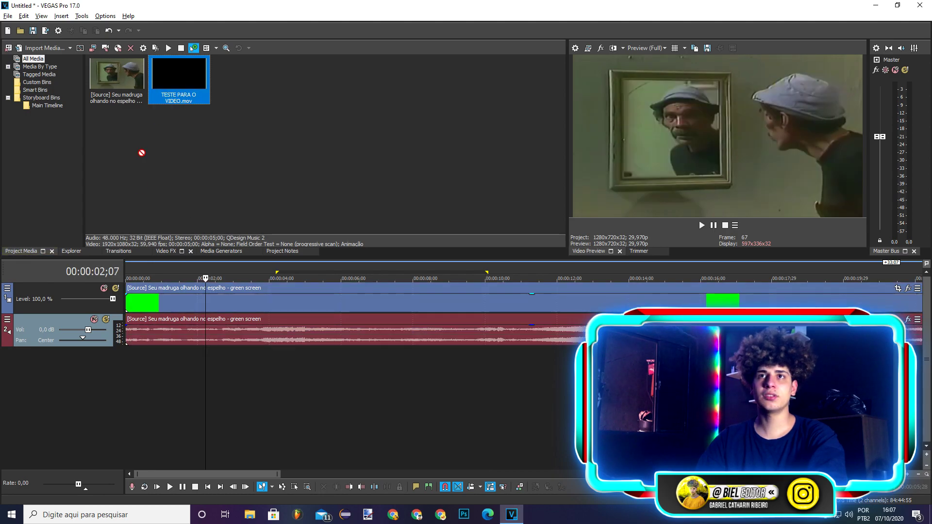
Place TESTE PARA O VIDEO.mov at the start of the timeline on tracks above the green screen clip and preview it.
left_click_drag(180, 78, 145, 296)
left_click_drag(187, 430, 317, 419)
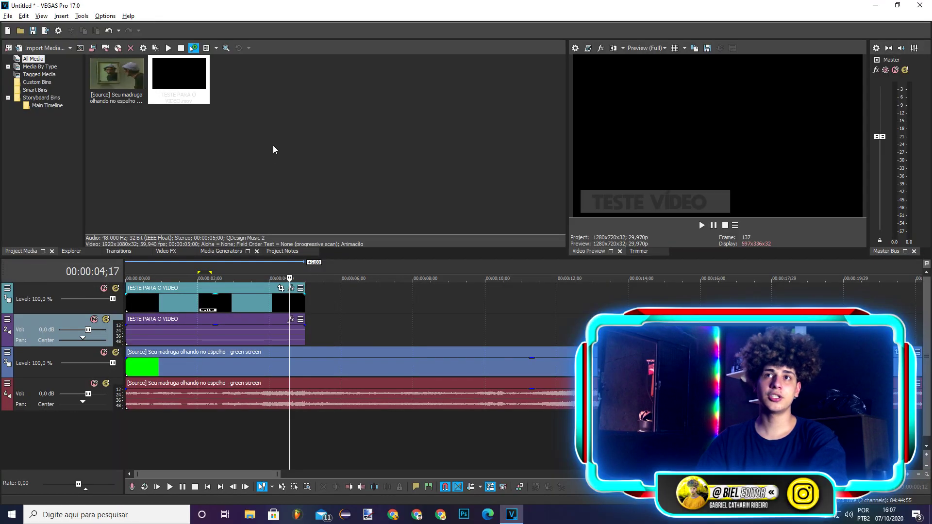
left_click(218, 286)
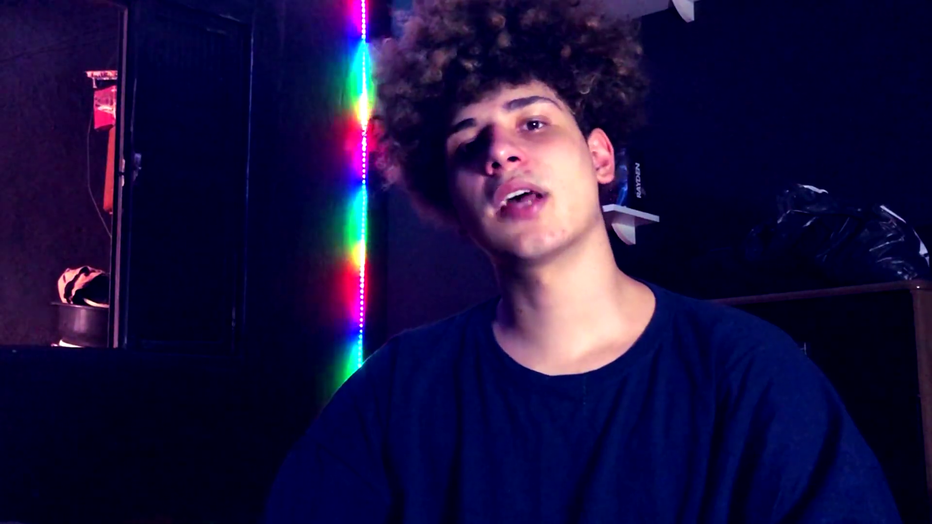